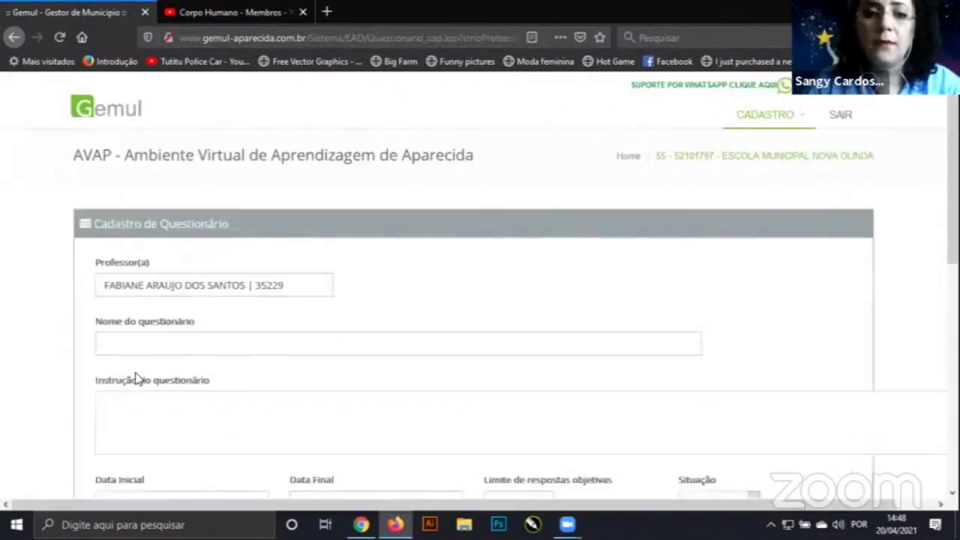
Name the new questionnaire "Dia do Livro Infantil".
scroll(489, 286, "down", 3)
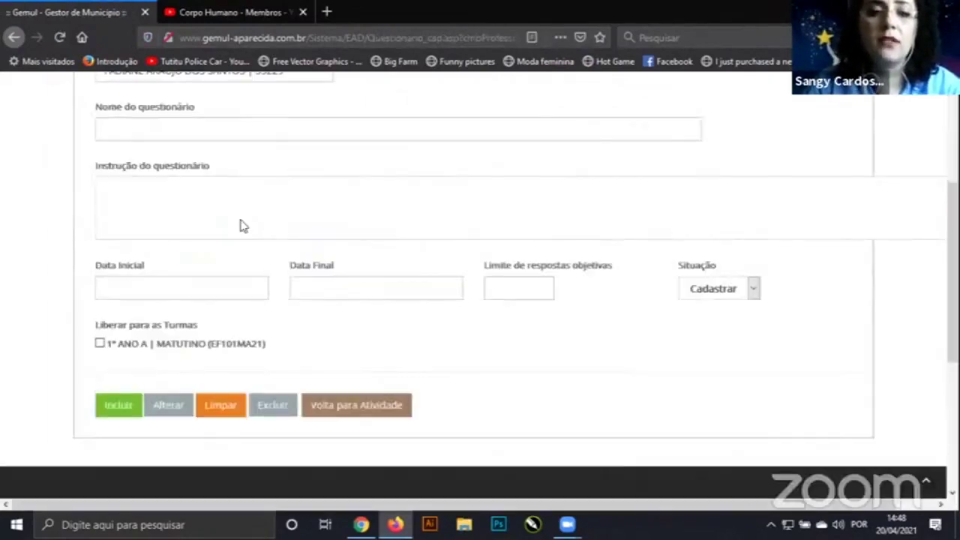
scroll(548, 234, "up", 3)
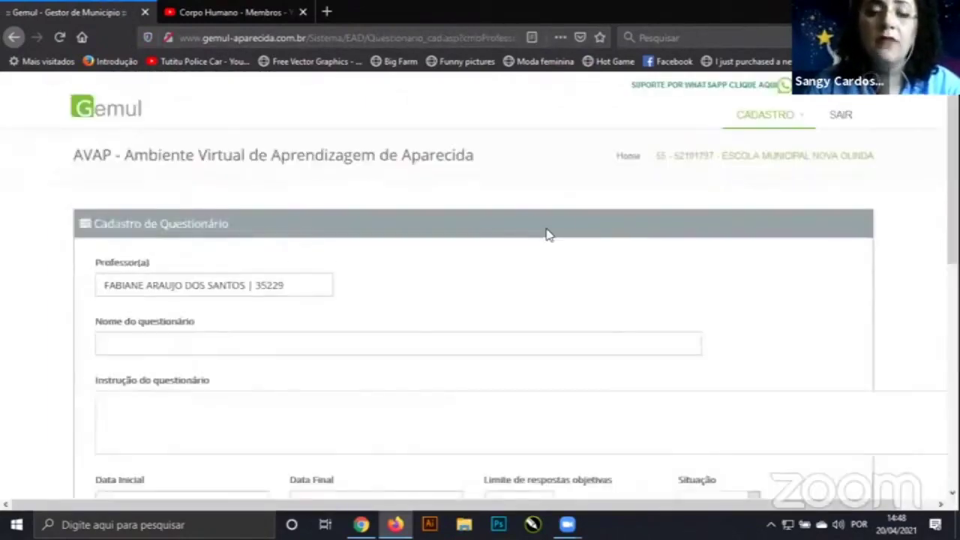
scroll(547, 235, "down", 1)
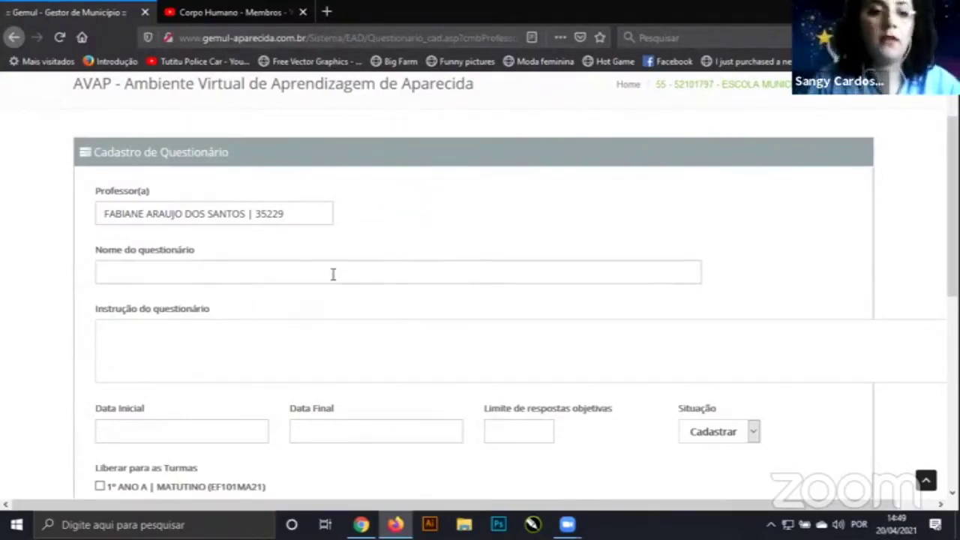
type("D")
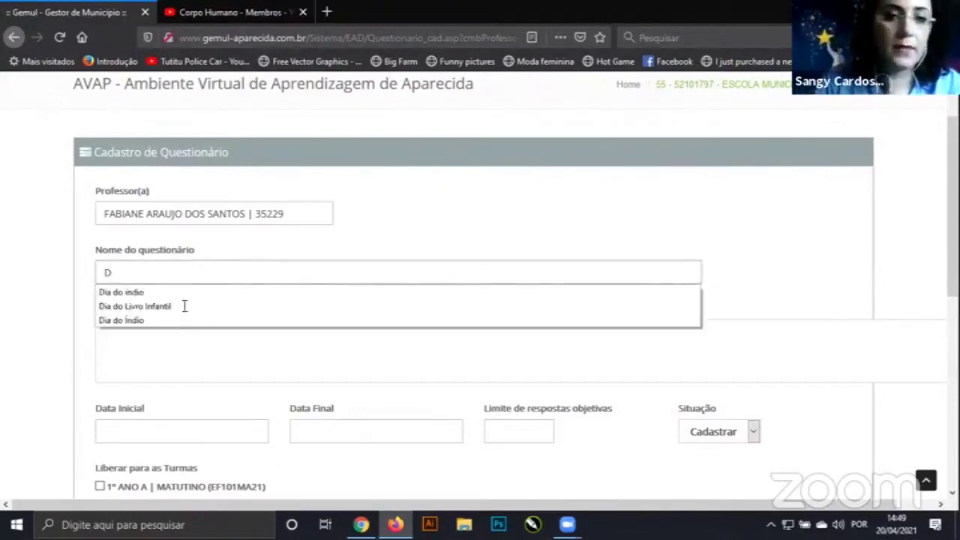
key("Down")
key("Down")
key("Return")
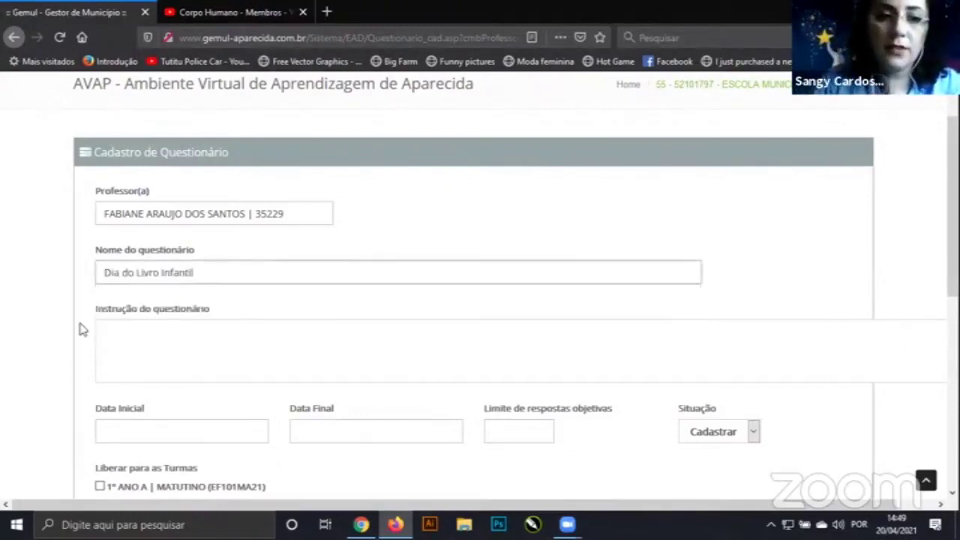
Enter "Responda as questões com muita atenção" as the questionnaire's instructions.
left_click(177, 349)
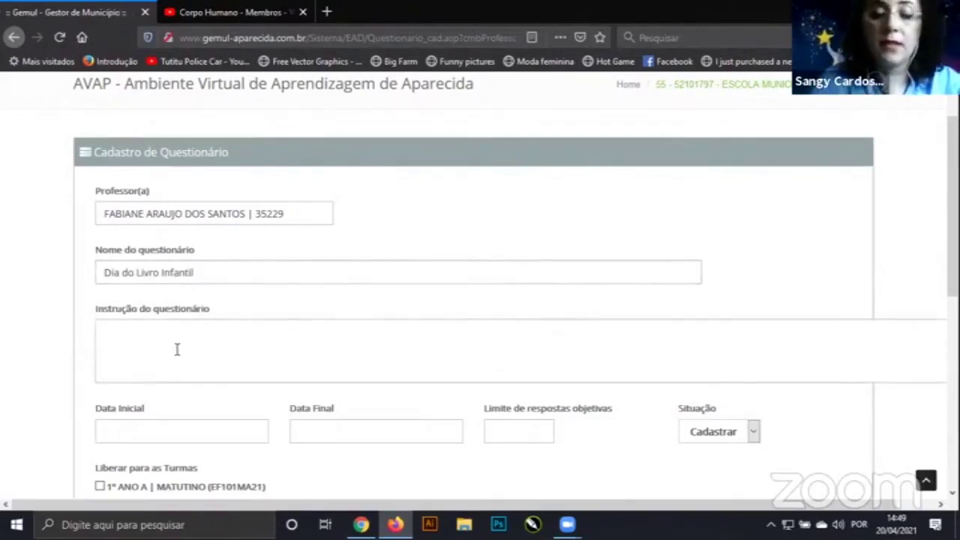
type("Respond")
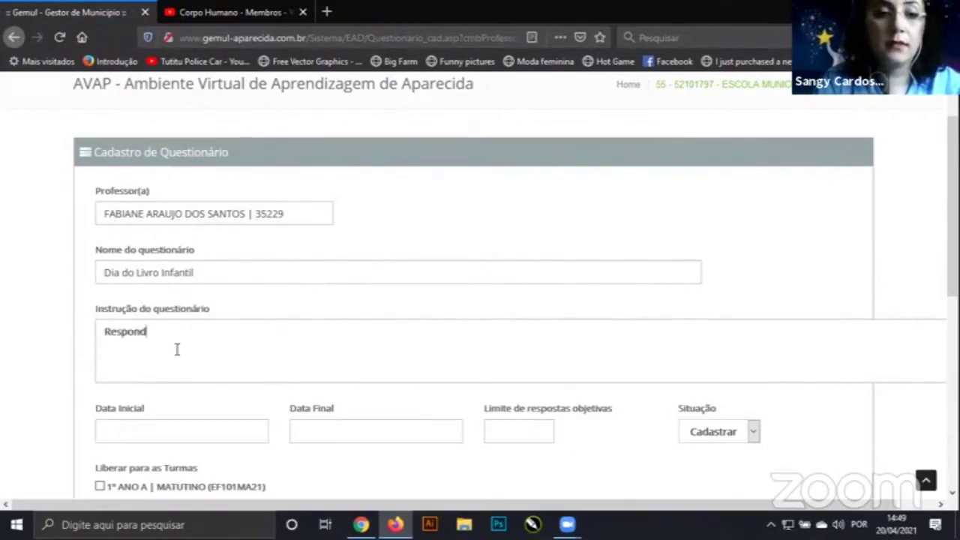
type("a as ques")
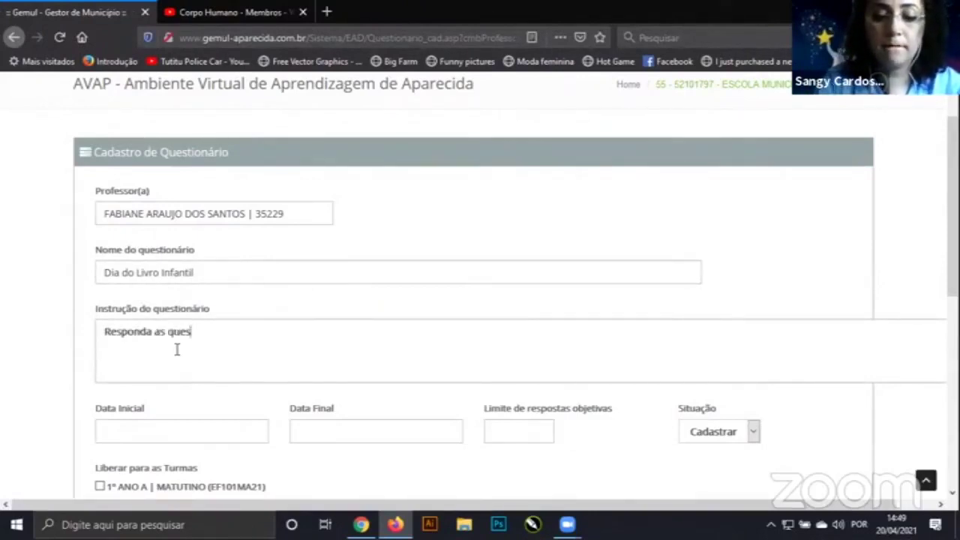
type("tões com")
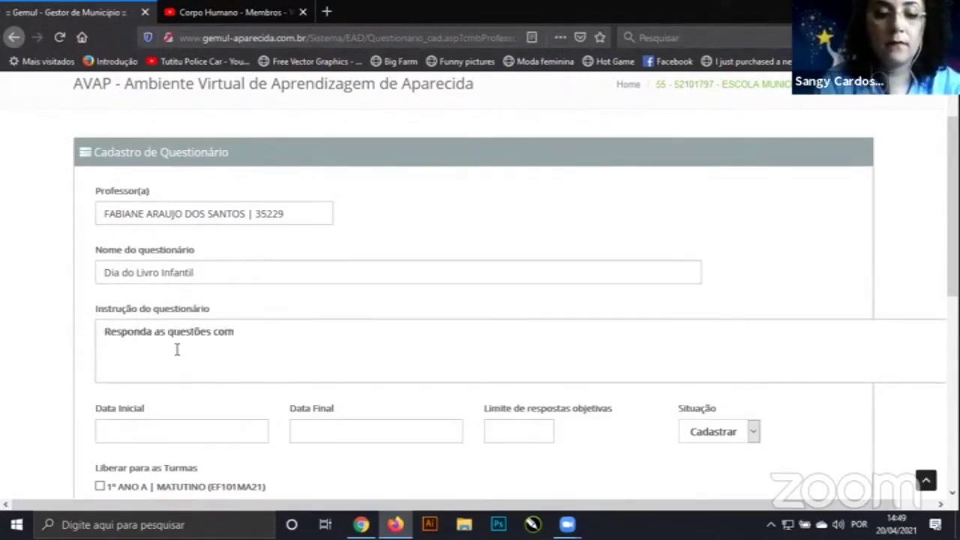
type(" muita atenç")
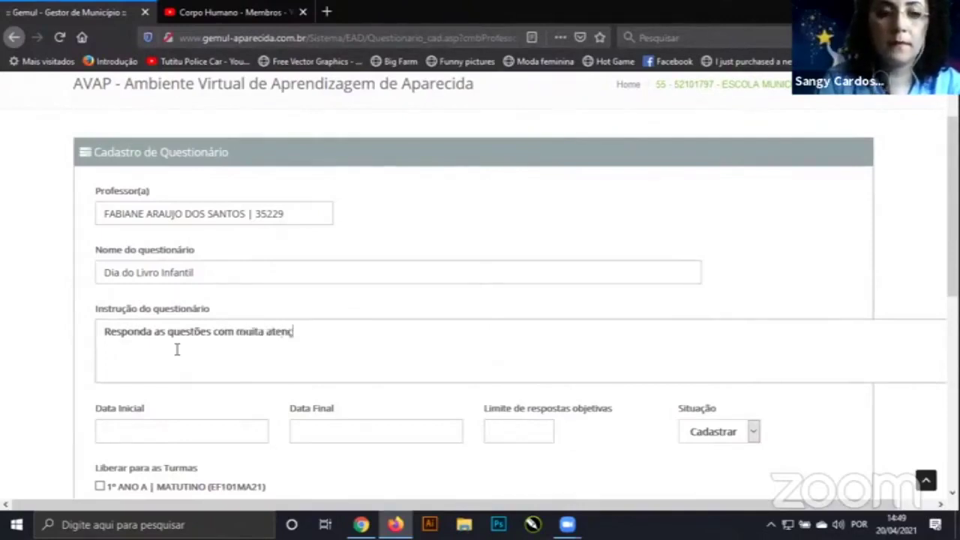
type("ão")
Set the questionnaire's start date to 20/04/2021 and its end date to 21/04/2021.
scroll(161, 356, "down", 2)
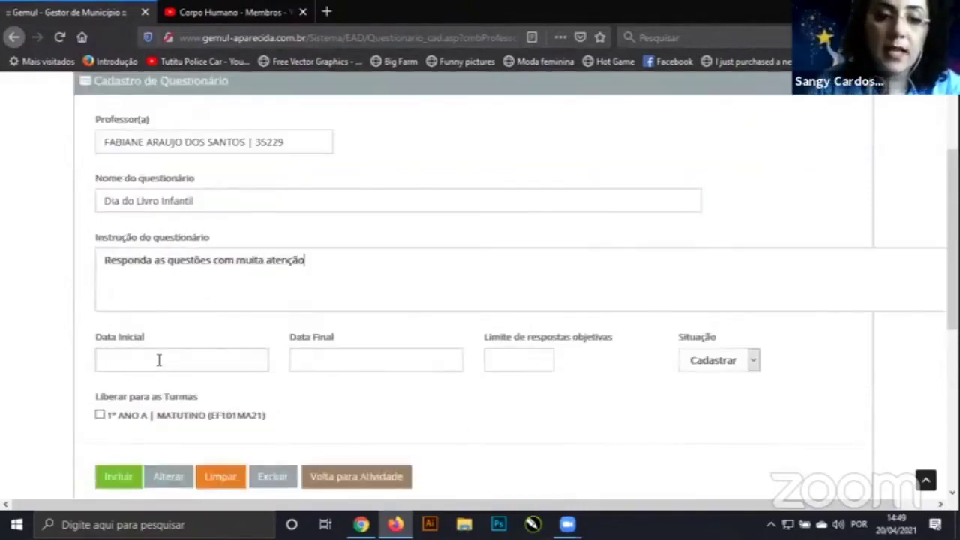
left_click(116, 369)
type("2")
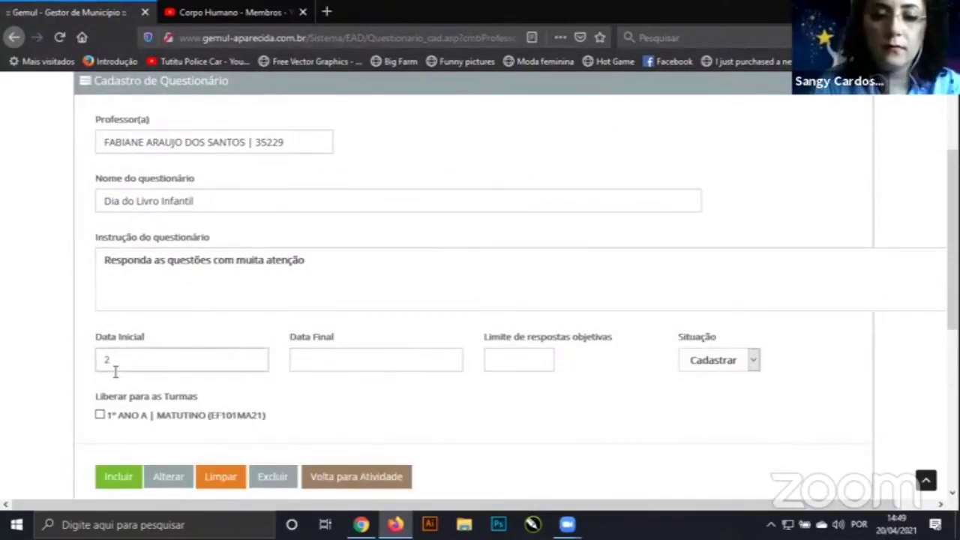
type("0")
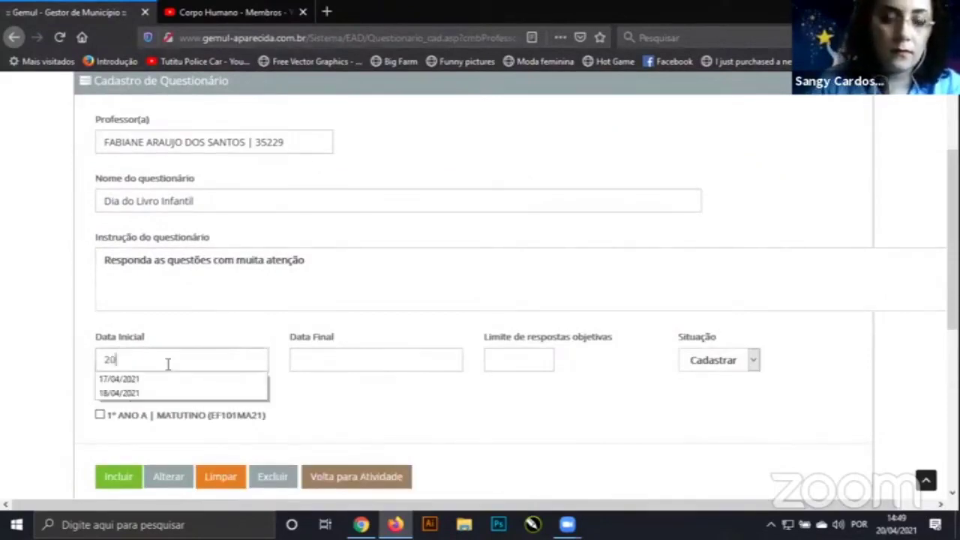
type("/0")
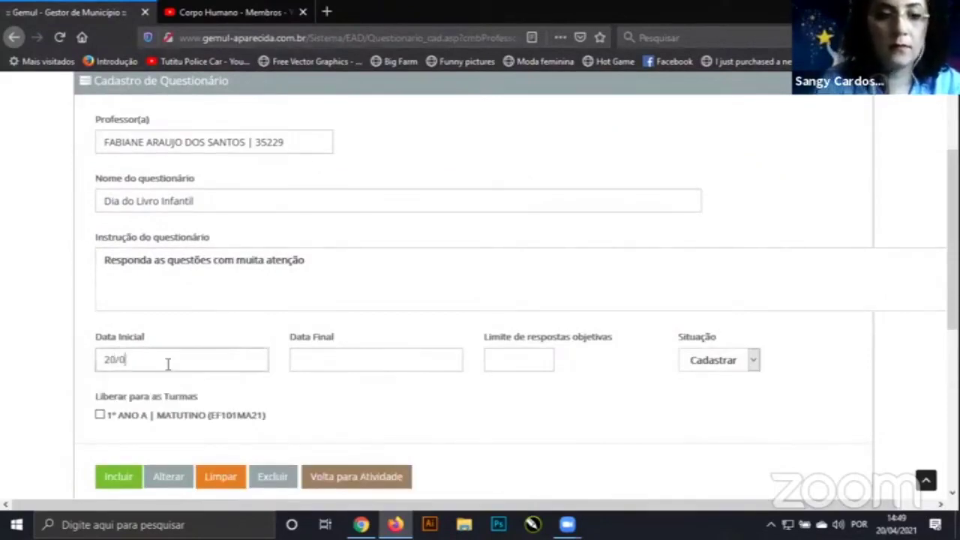
type("4")
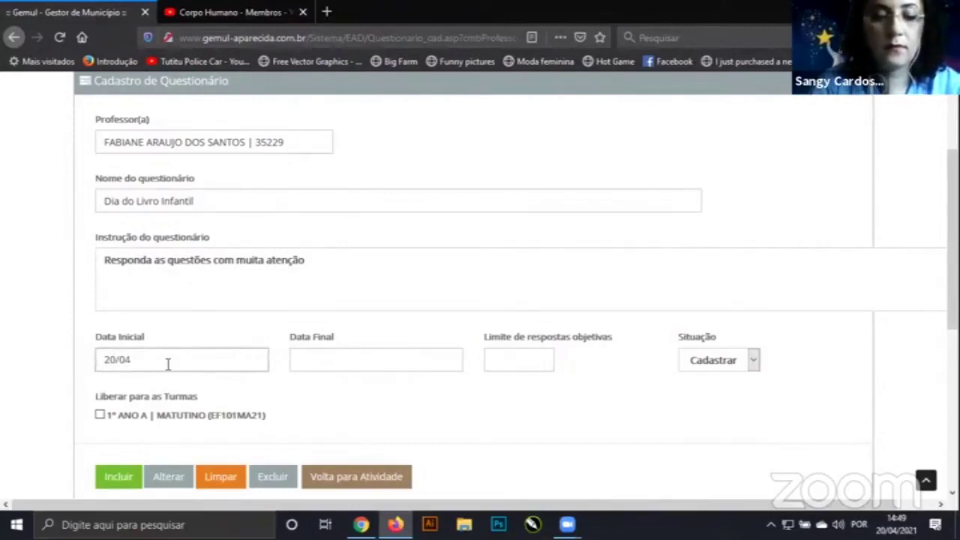
type("/2021")
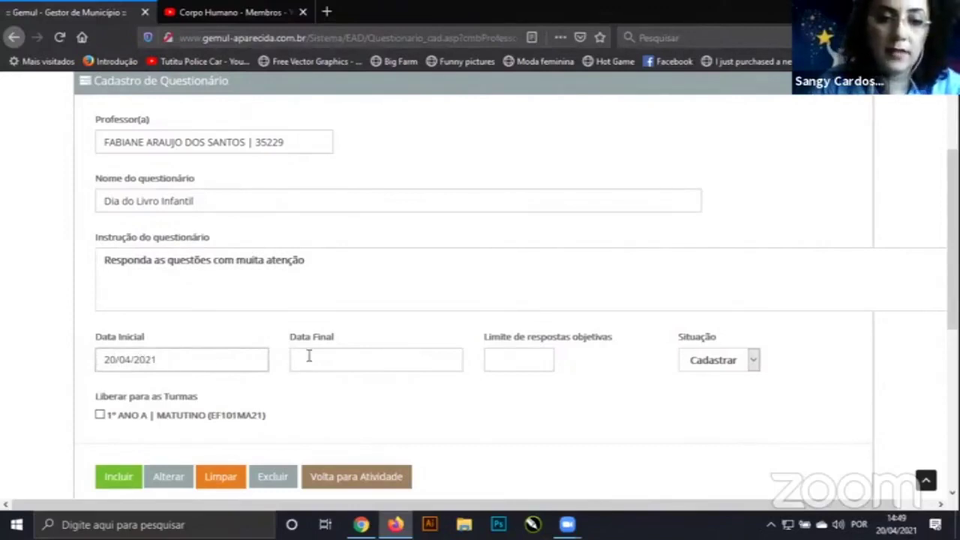
left_click(310, 357)
left_click(310, 356)
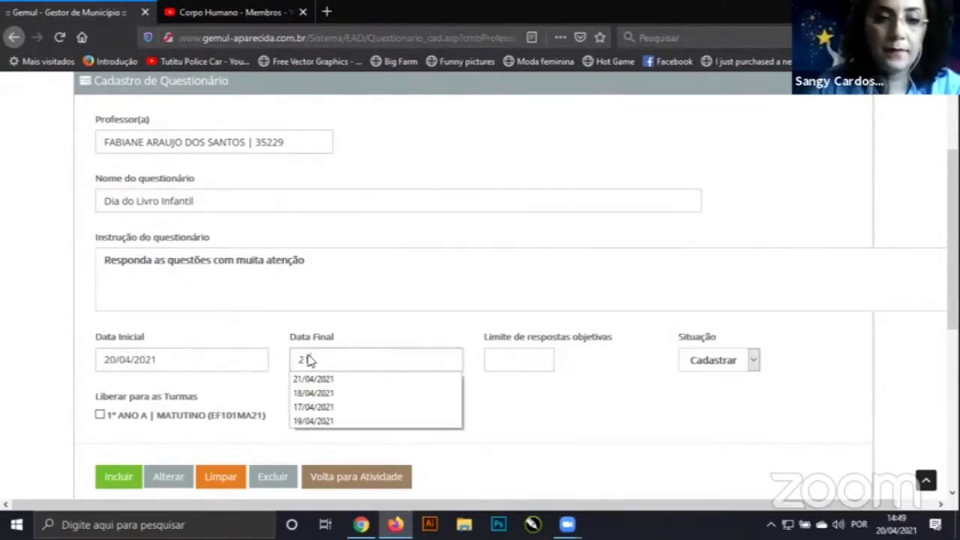
left_click(327, 378)
Register the questionnaire with a limit of 4 objective answers, released to the class 1º ANO A | MATUTINO.
scroll(530, 274, "down", 3)
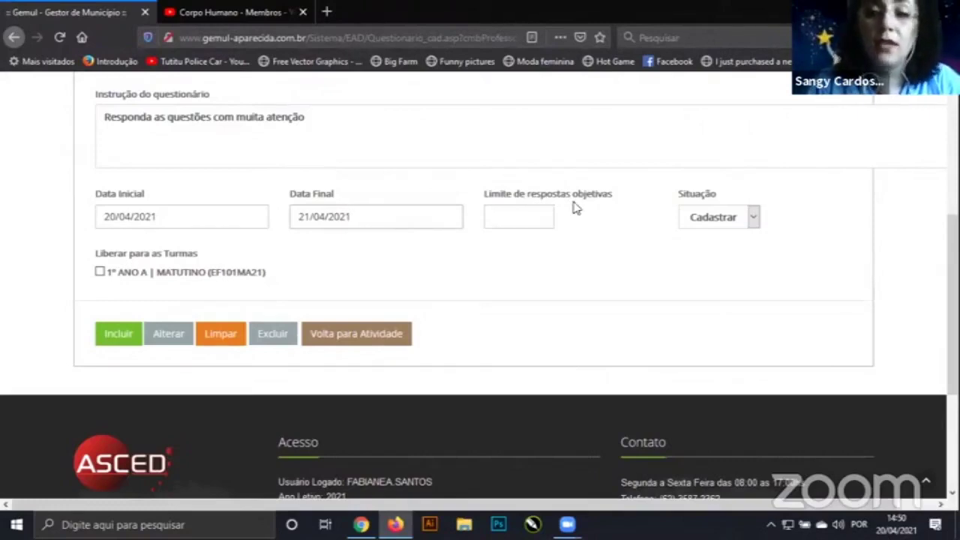
left_click(525, 217)
type("4")
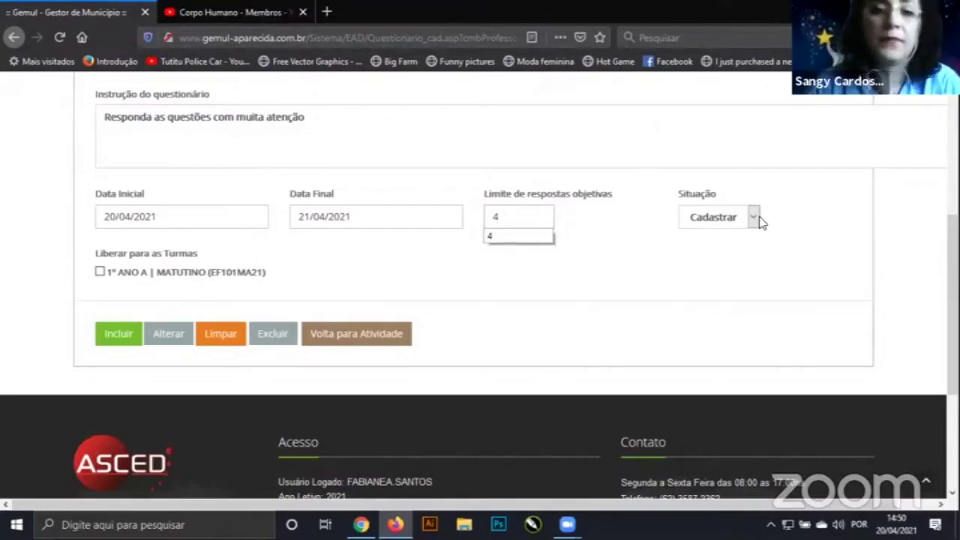
left_click(100, 273)
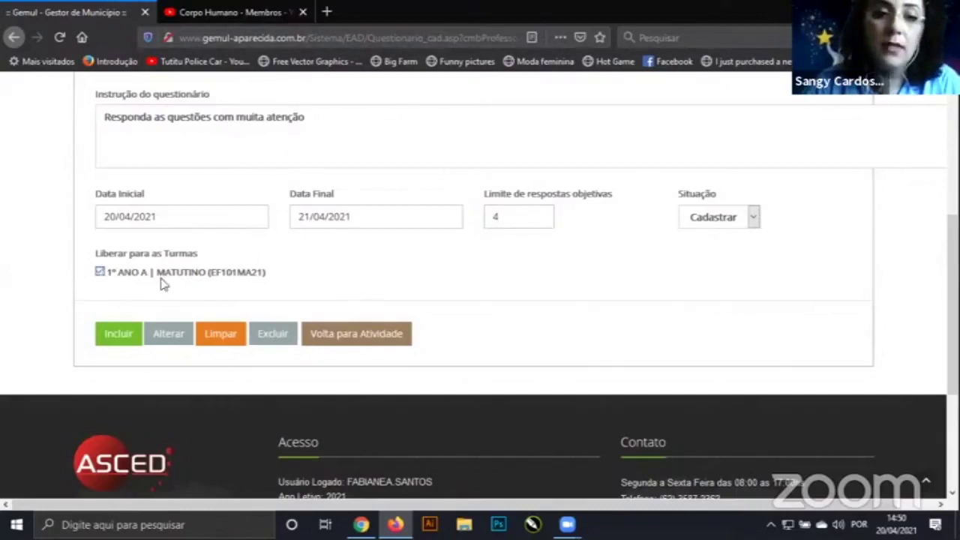
left_click(124, 339)
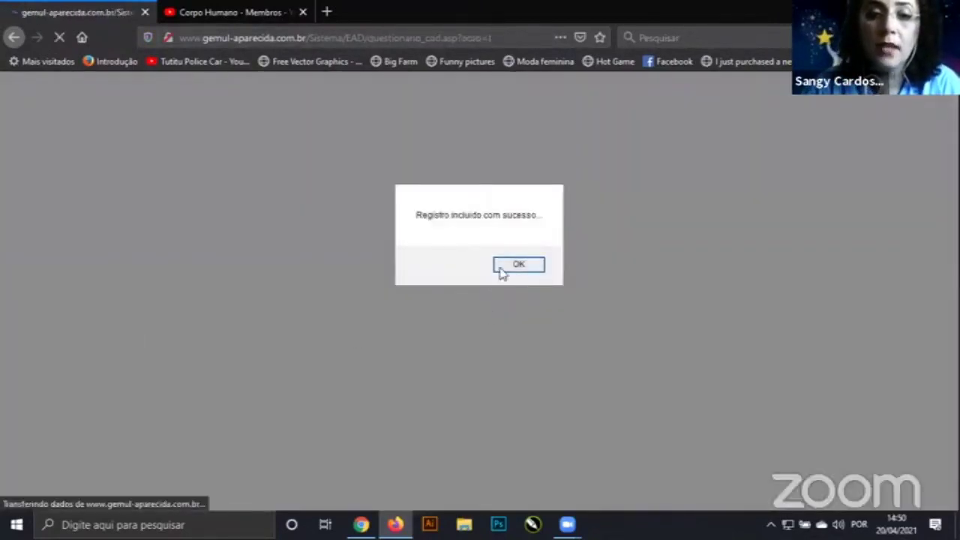
left_click(518, 265)
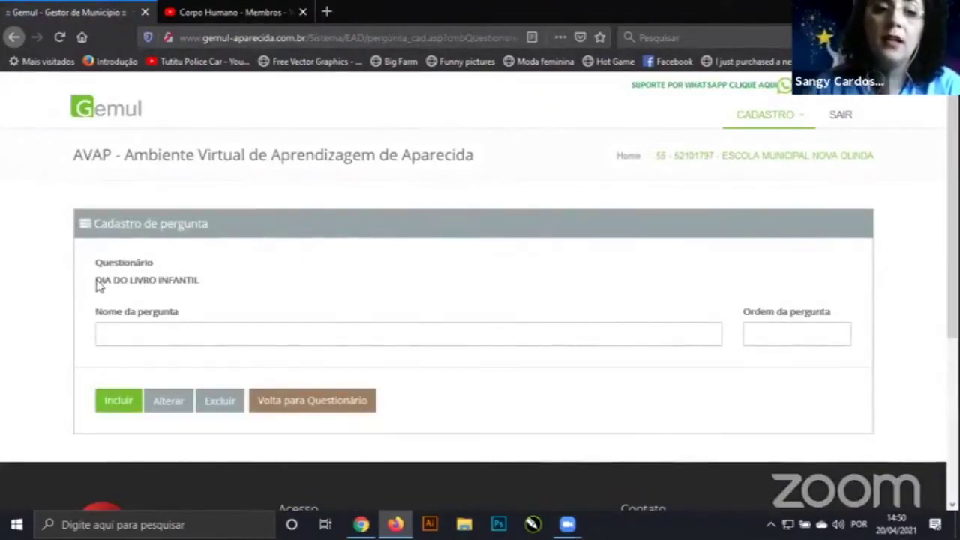
left_click_drag(96, 285, 240, 285)
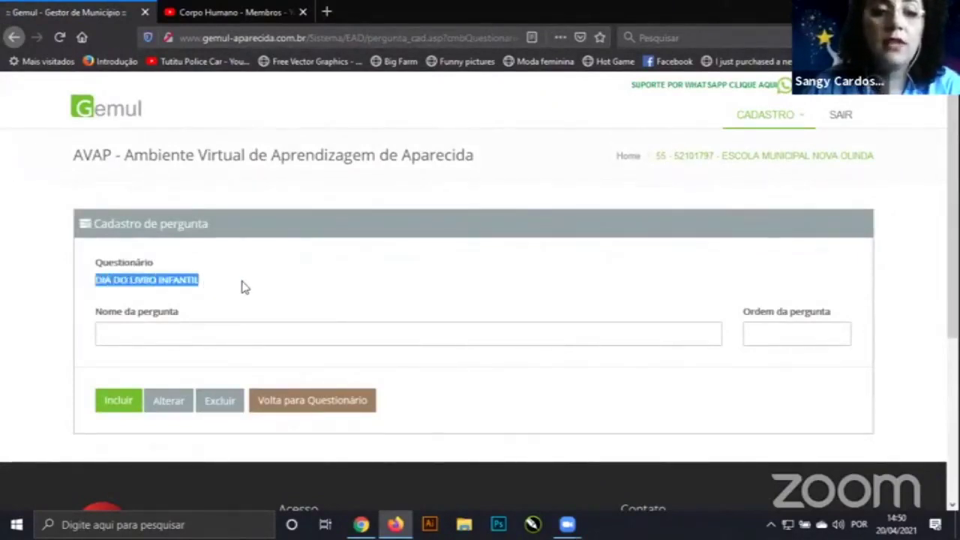
left_click(249, 286)
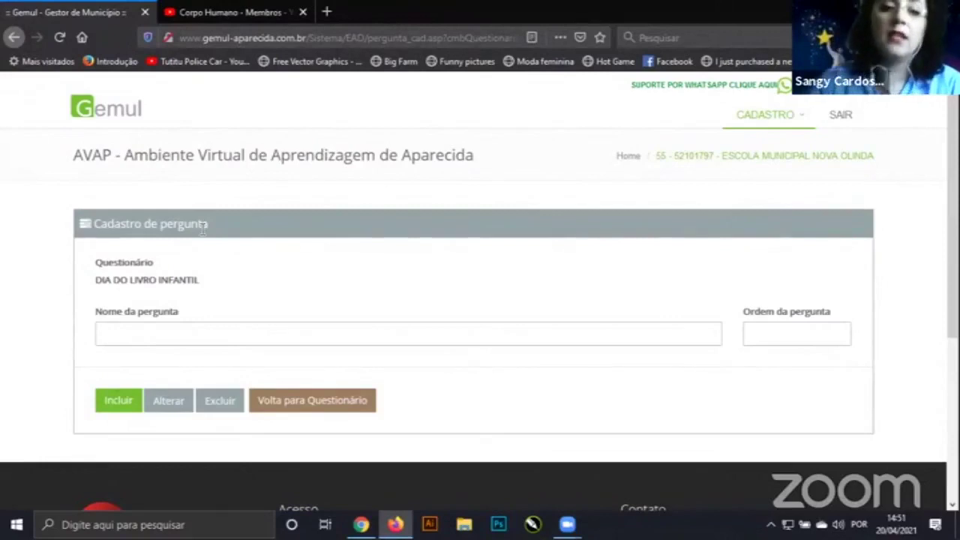
Add the question "Qual o dia nacional do Livro Infantil?" to the questionnaire with question order 1.
left_click(137, 320)
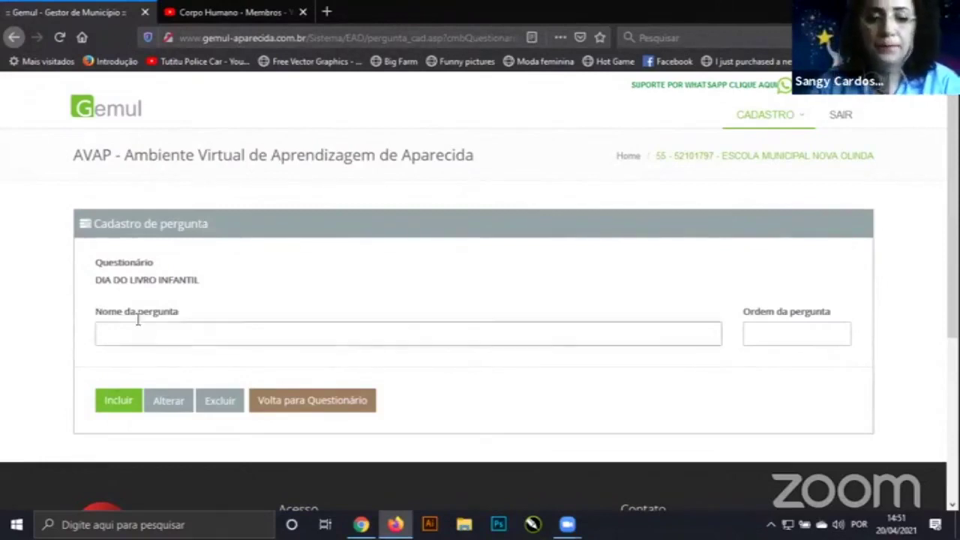
type("qu")
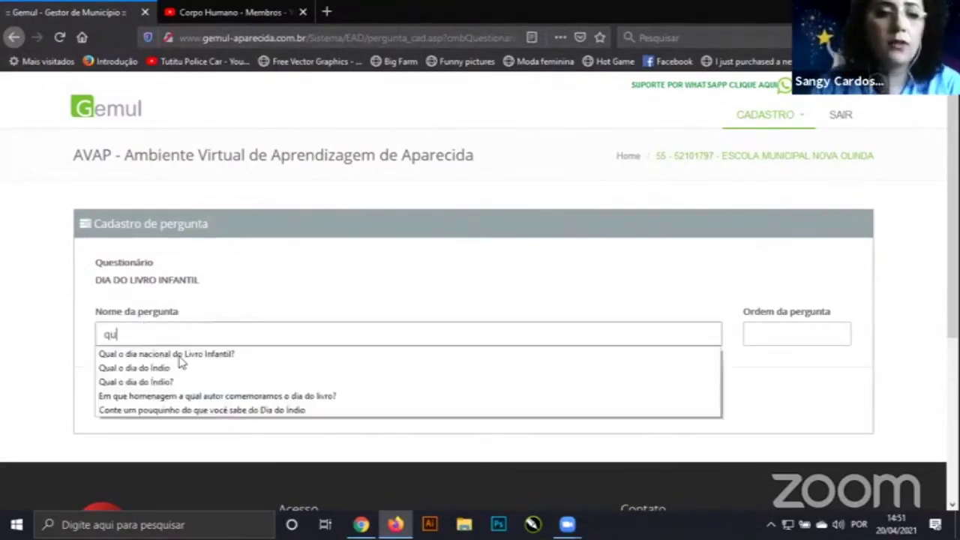
left_click(179, 357)
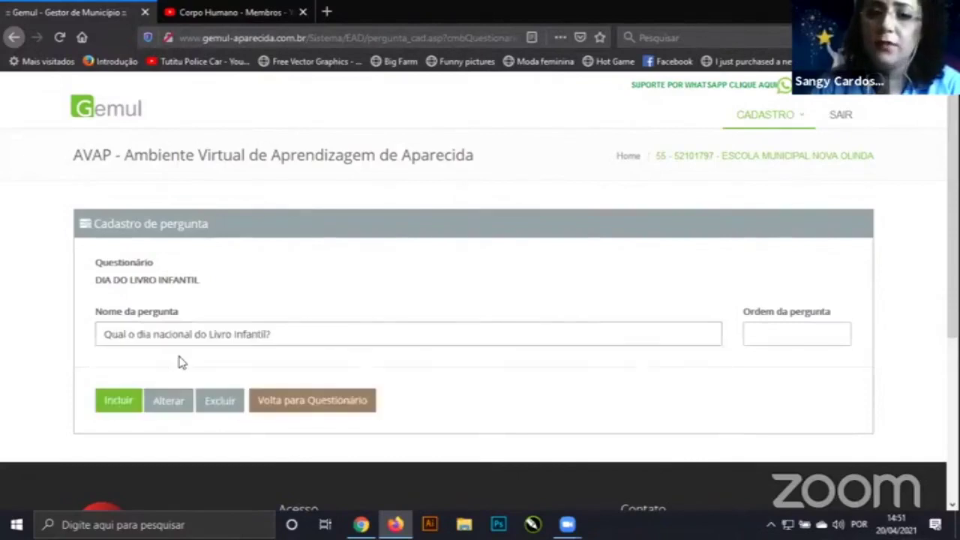
left_click(797, 350)
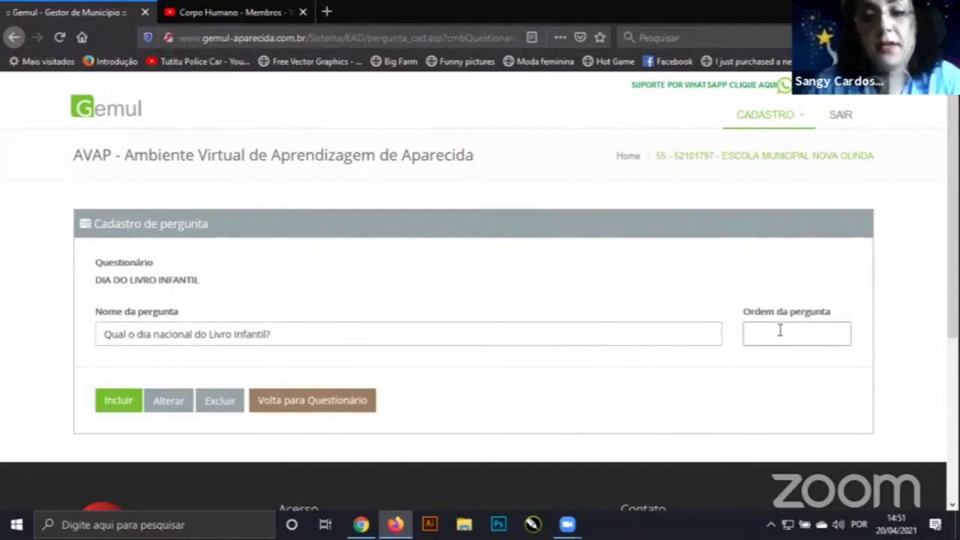
type("1")
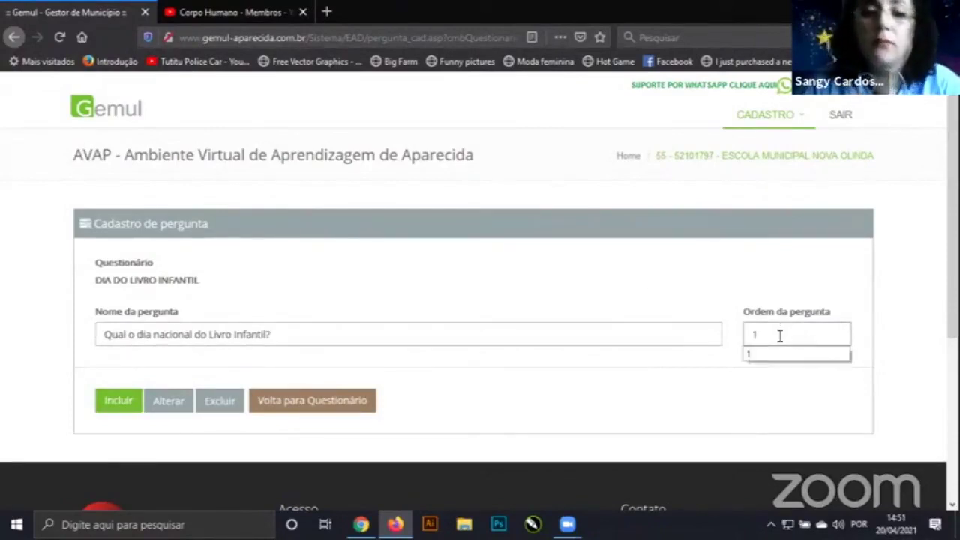
left_click(118, 404)
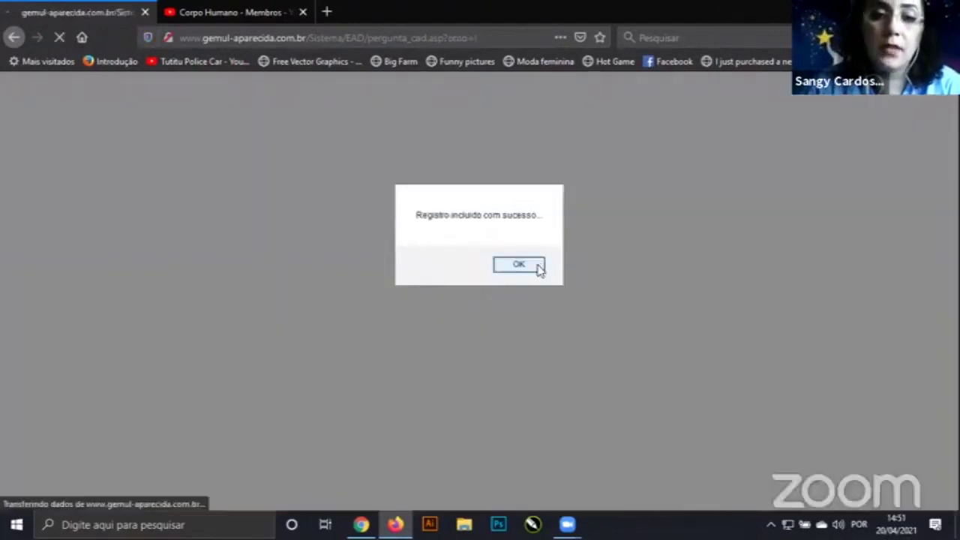
left_click(518, 264)
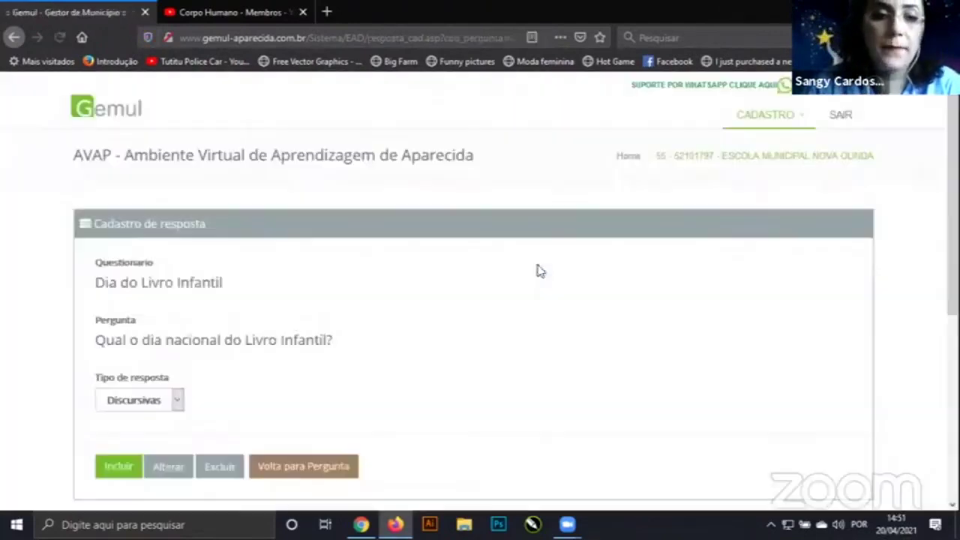
Set the question's answer type to Objetivas.
scroll(195, 321, "down", 2)
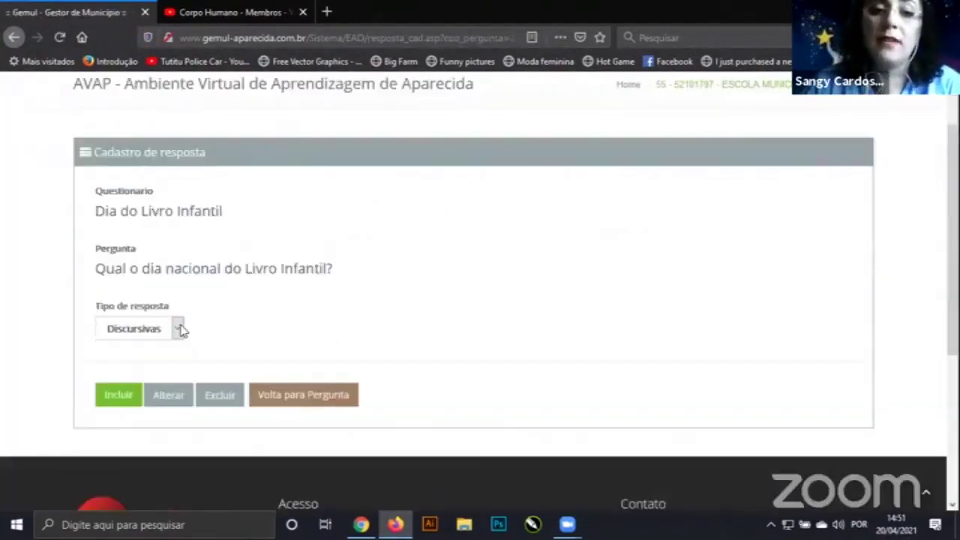
left_click(179, 329)
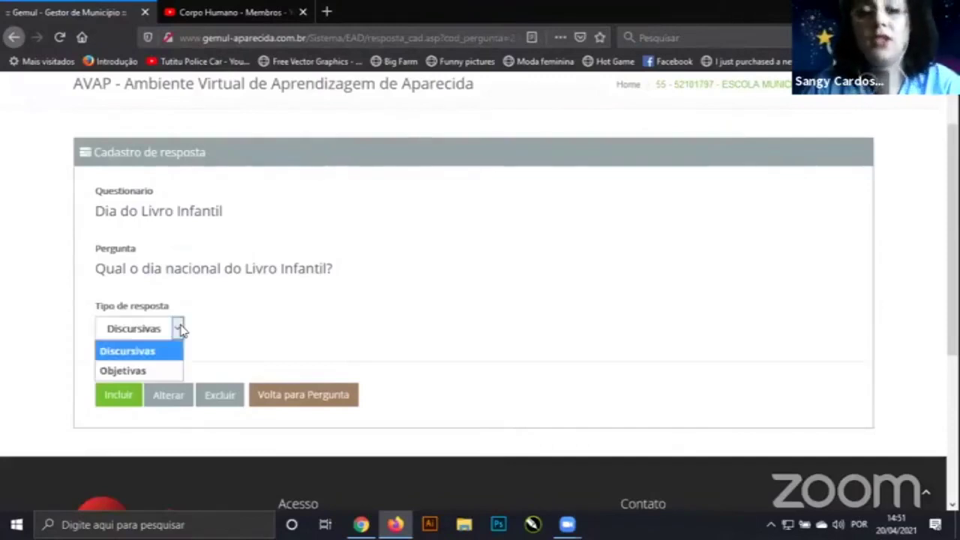
left_click(147, 373)
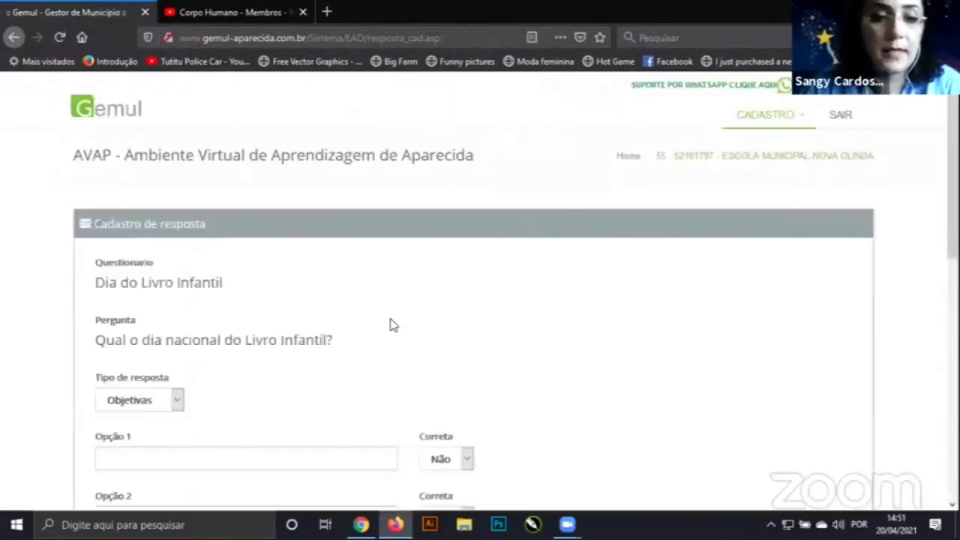
Enter "Dia 17 de Abril" as option 1 and "Dia 18 de Abril" as option 2 of the question's answers.
scroll(391, 318, "down", 3)
left_click(391, 318)
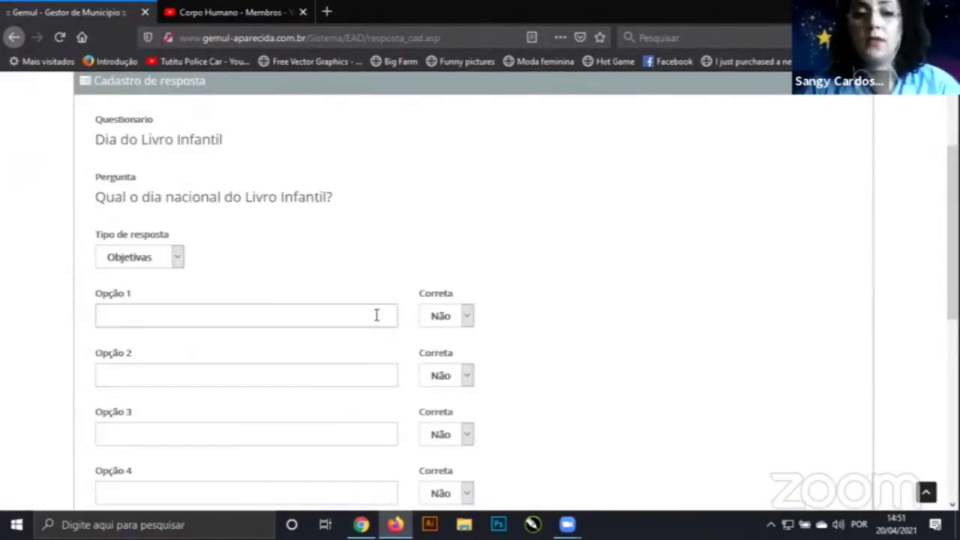
type("Dia")
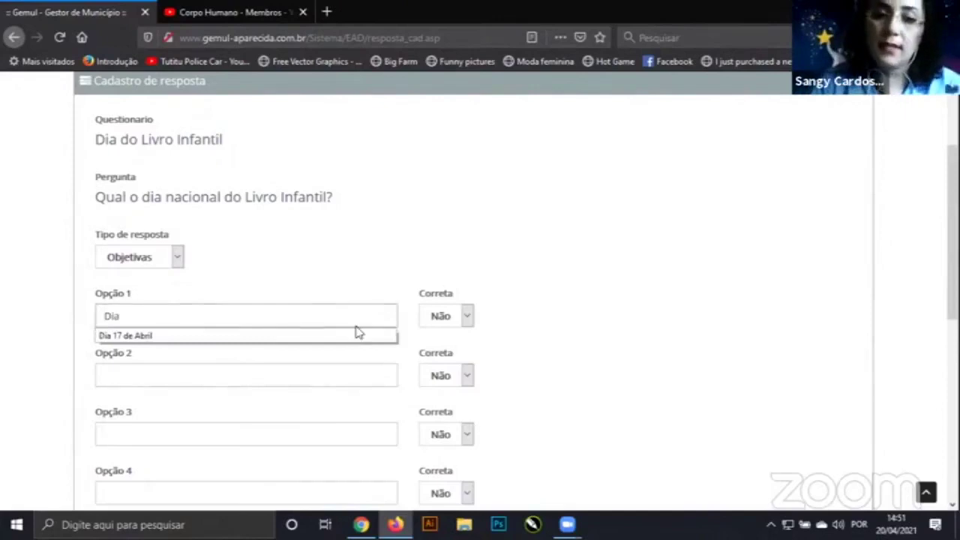
key("Down")
key("Tab")
type("D")
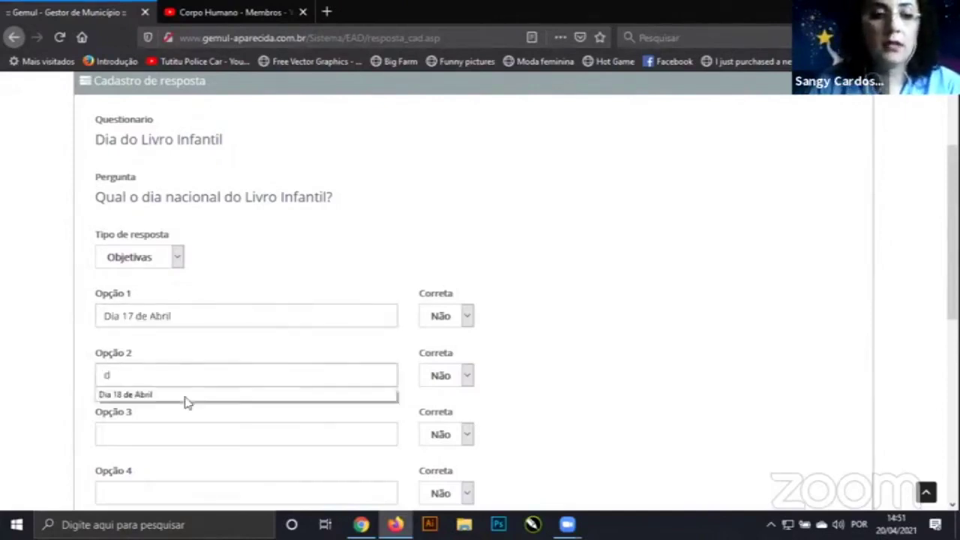
key("Down")
key("Return")
Enter "Dia 19 de Abril" as option 3 and "Dia 20 de Abril" as option 4.
left_click(181, 438)
type("D")
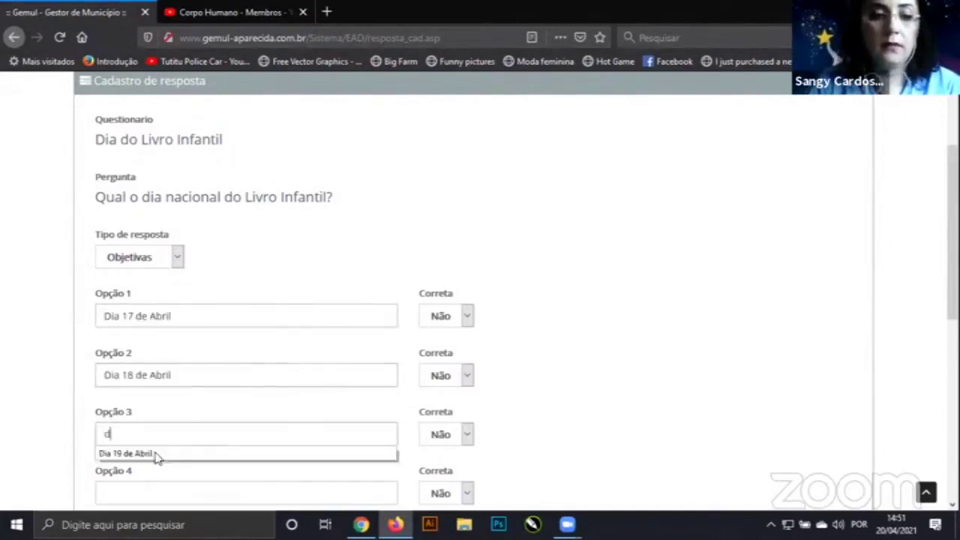
left_click(157, 456)
scroll(203, 400, "down", 1)
scroll(194, 420, "down", 1)
left_click(193, 420)
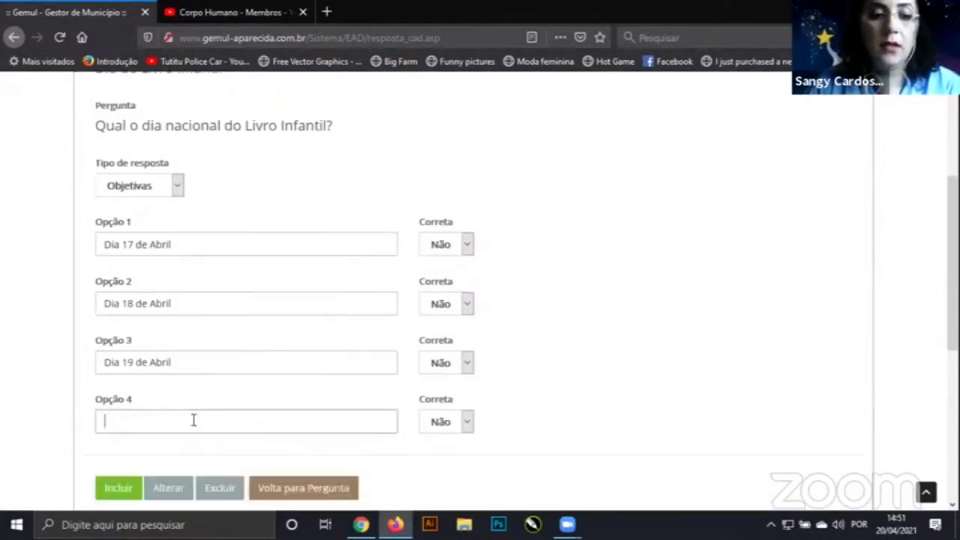
type("d")
left_click(155, 442)
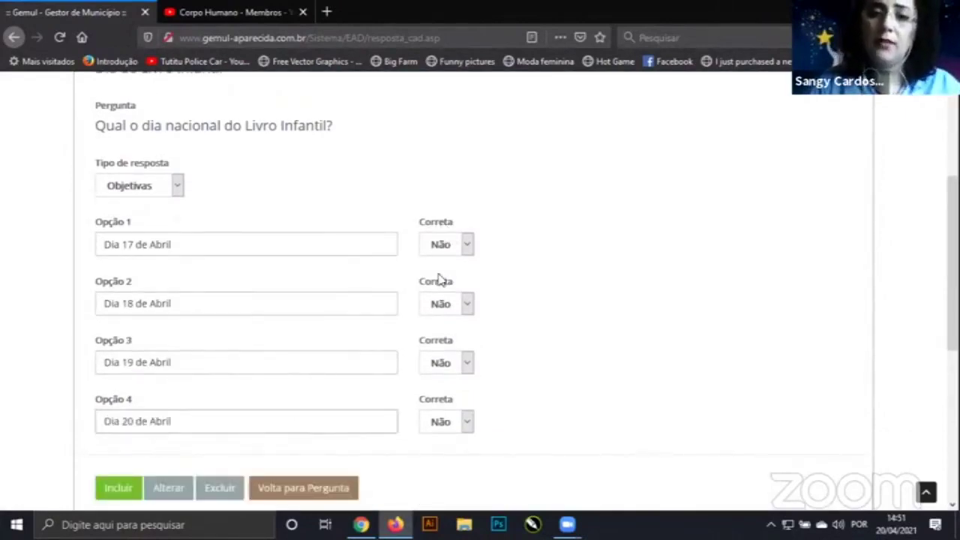
Mark option 2, "Dia 18 de Abril", as the correct answer and register the four options.
left_click(466, 307)
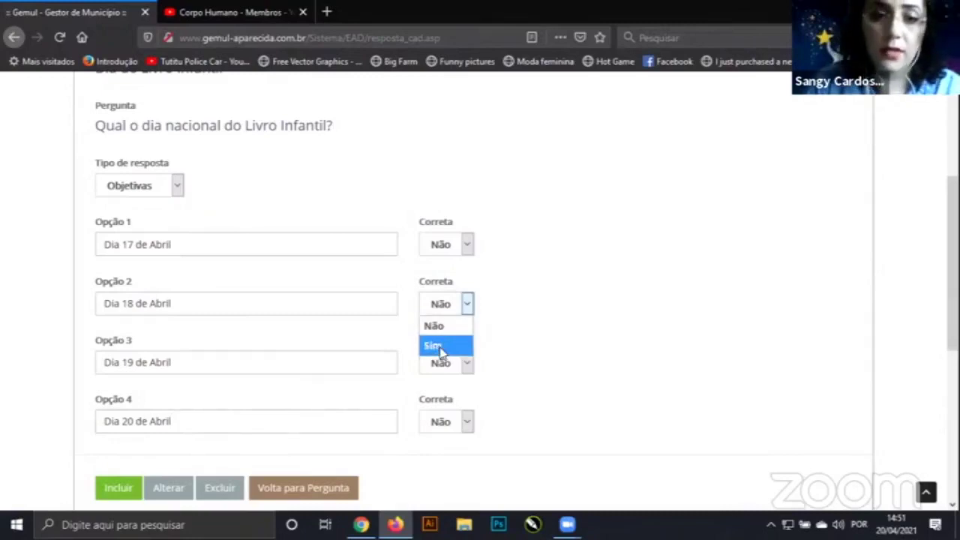
left_click(441, 347)
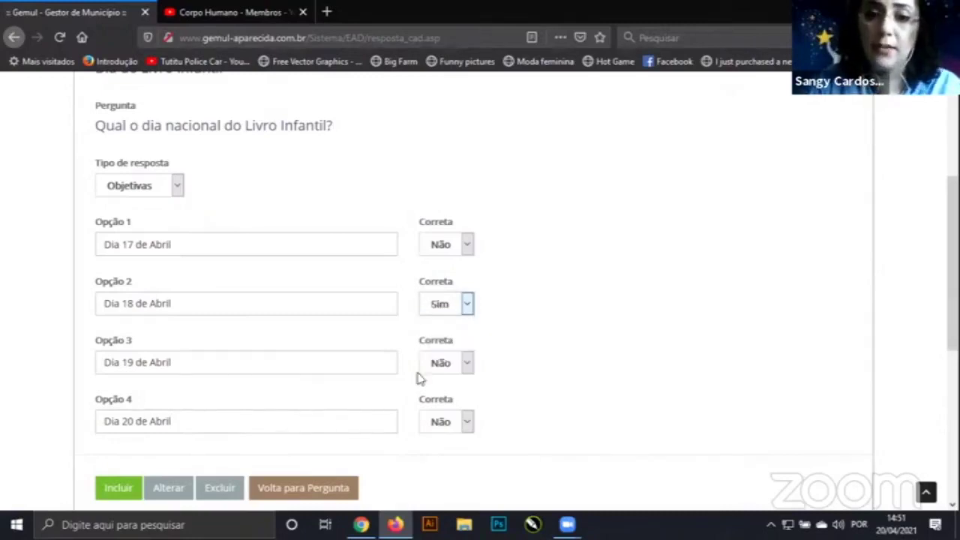
scroll(207, 413, "down", 1)
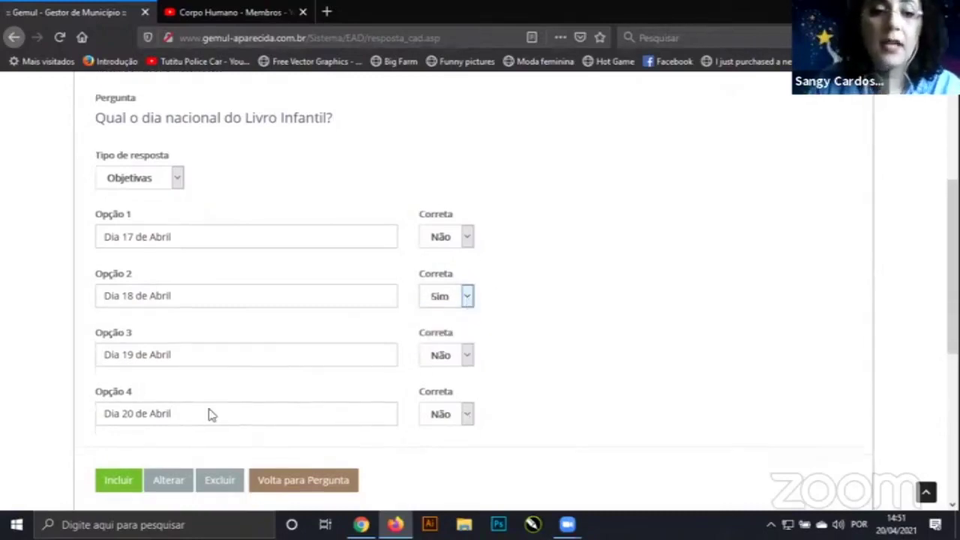
scroll(210, 417, "down", 2)
left_click(129, 424)
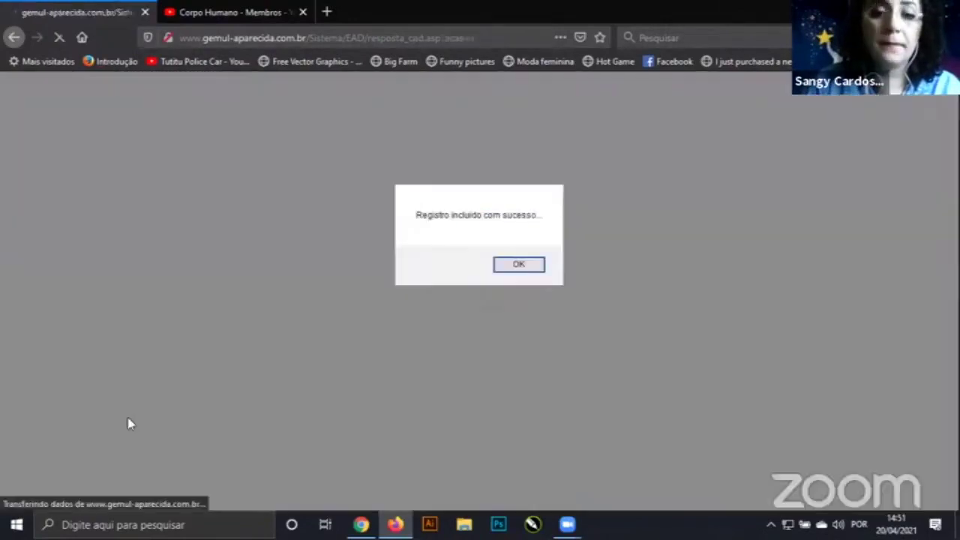
left_click(518, 266)
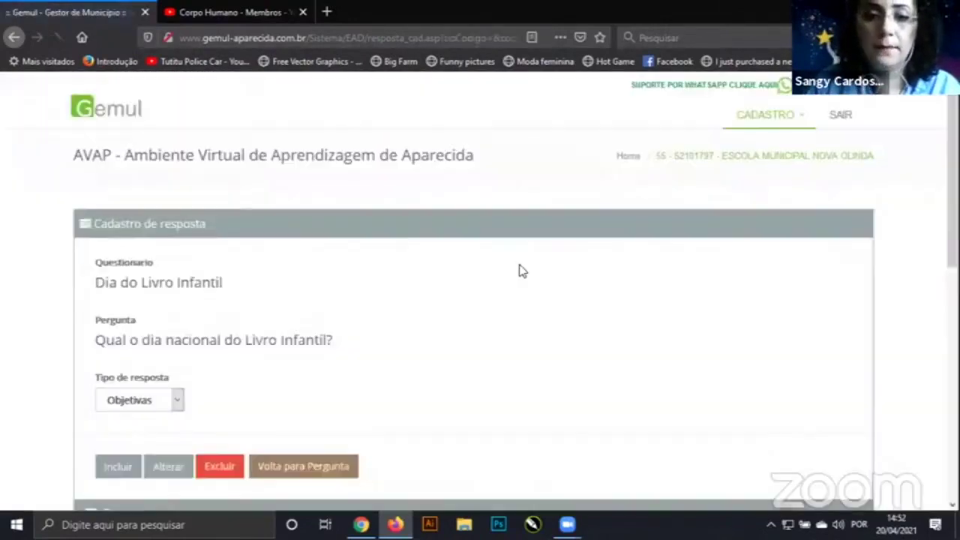
Review the list of answers registered for the question and which one is marked as correct.
scroll(523, 271, "down", 2)
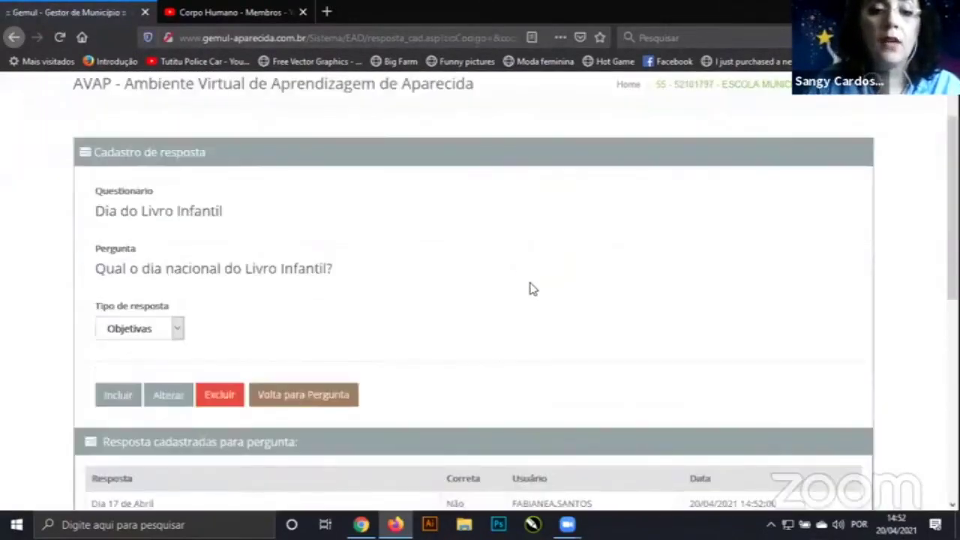
scroll(530, 287, "down", 4)
scroll(225, 290, "up", 4)
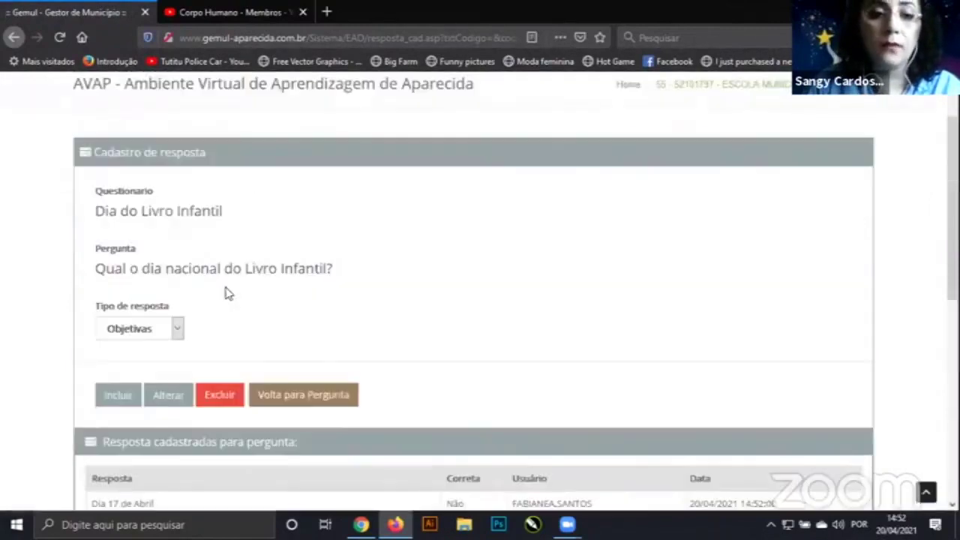
scroll(227, 296, "down", 6)
scroll(221, 357, "down", 1)
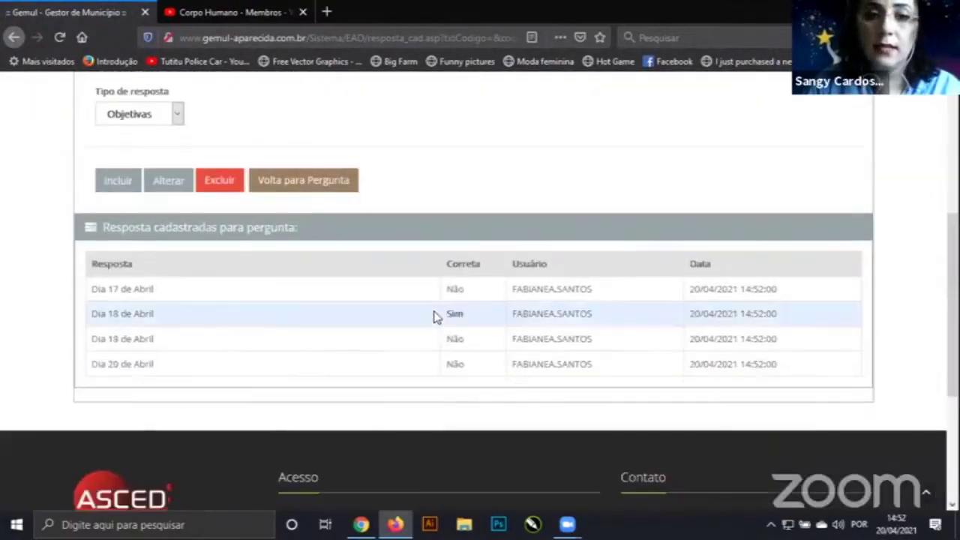
scroll(489, 306, "up", 2)
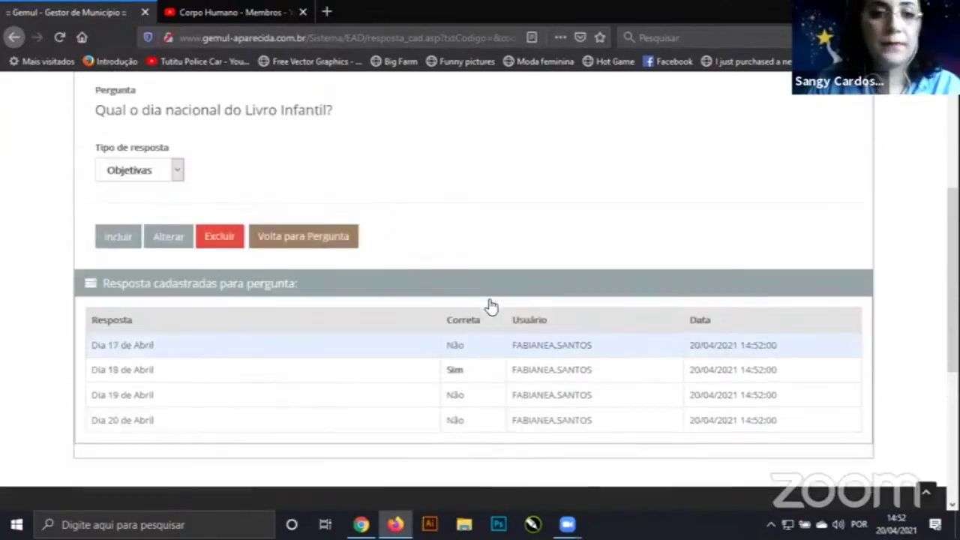
scroll(318, 322, "up", 2)
Return to the question registration and enter the new question "Em homenagem a qual autor comemoramos o dia do livro?".
left_click(319, 322)
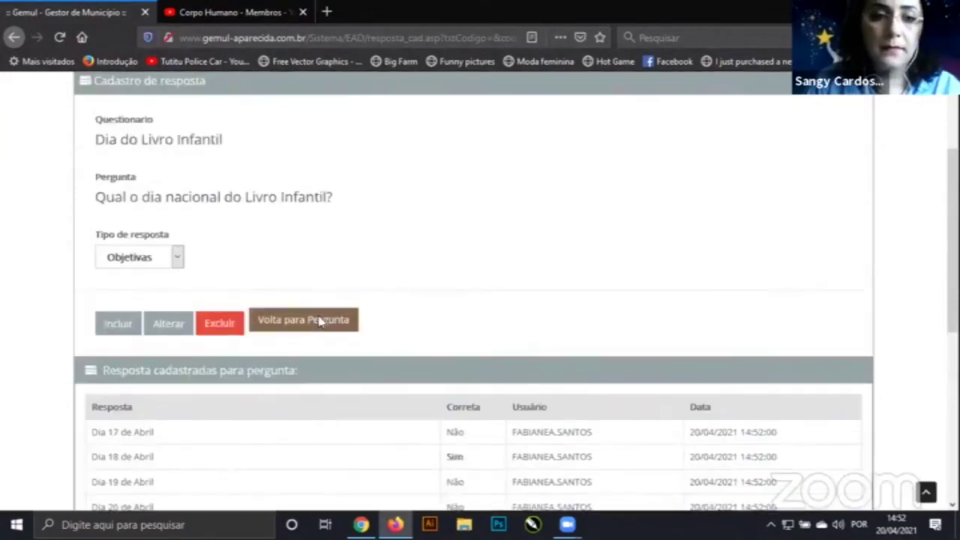
scroll(381, 295, "down", 2)
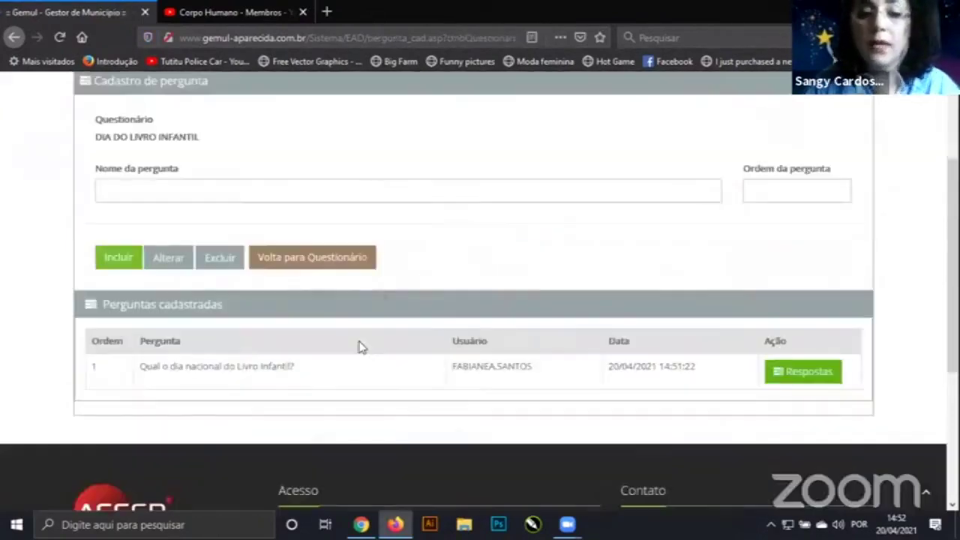
left_click(182, 209)
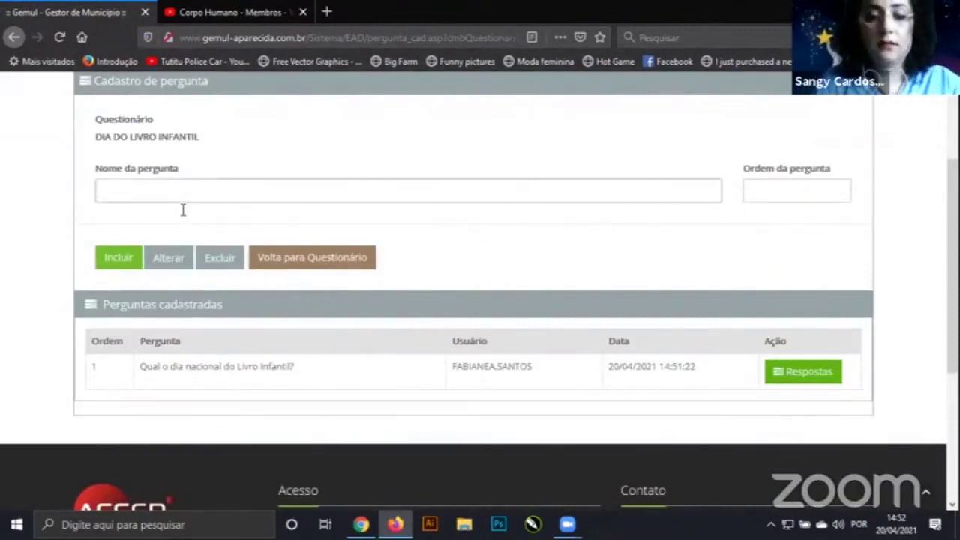
type("Em")
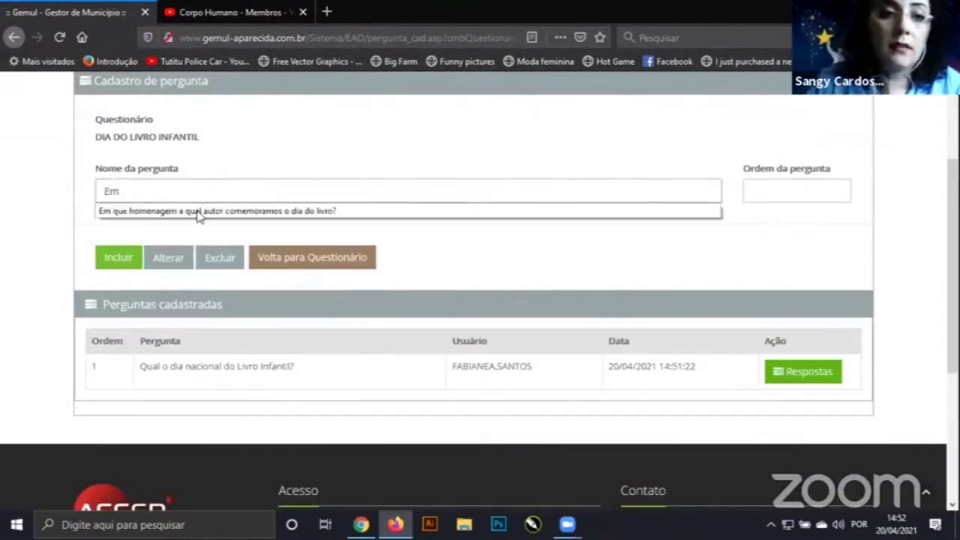
left_click(199, 212)
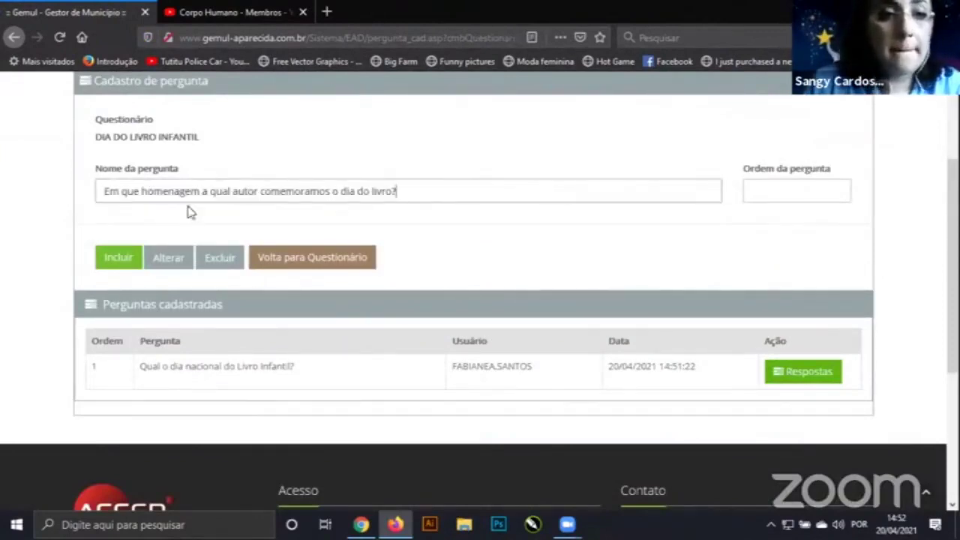
left_click(142, 194)
key("BackSpace")
key("BackSpace")
key("BackSpace")
key("BackSpace")
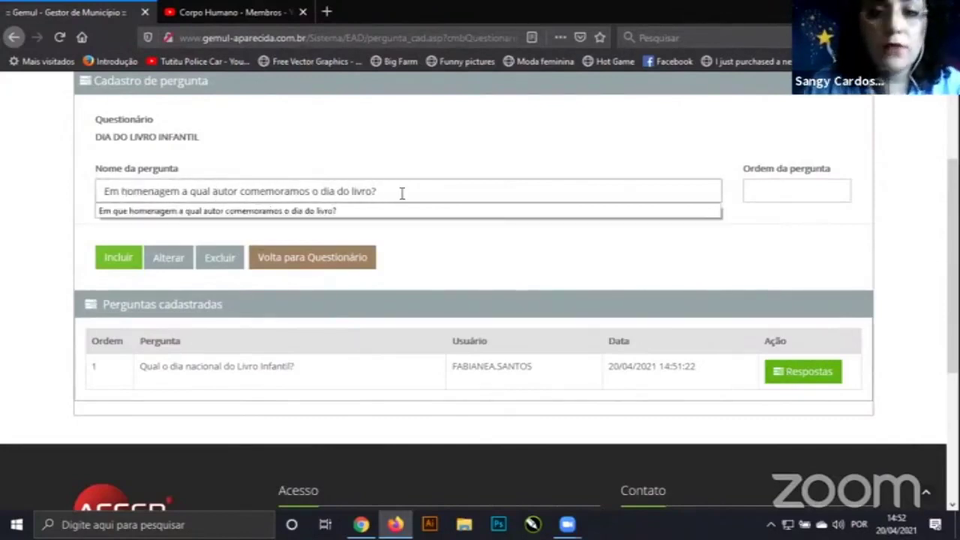
Give the new question order 2 and register it in the questionnaire.
left_click(768, 192)
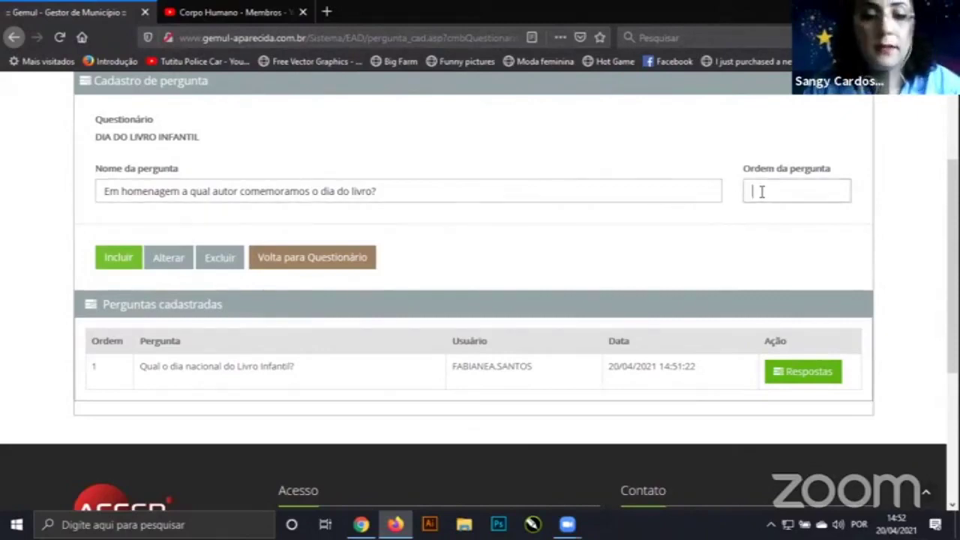
type("2")
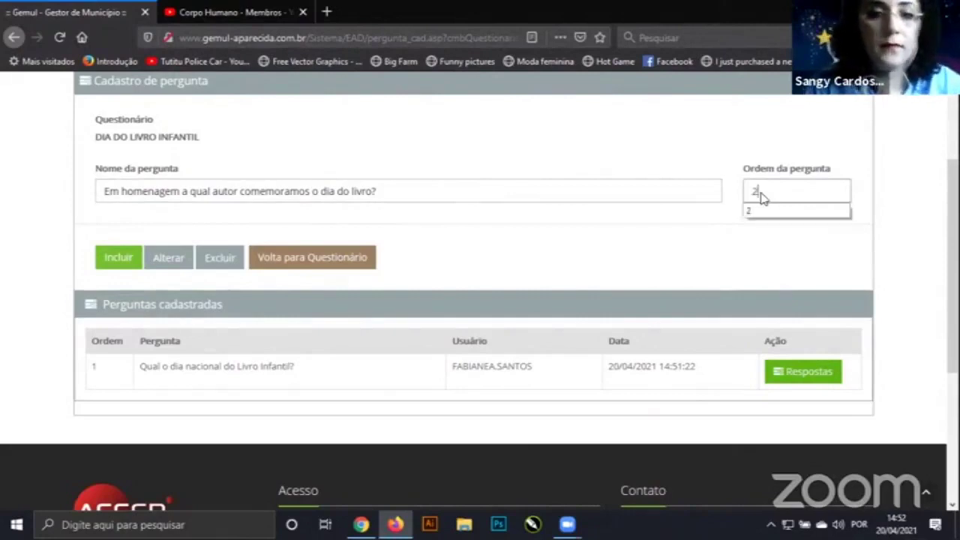
left_click(132, 258)
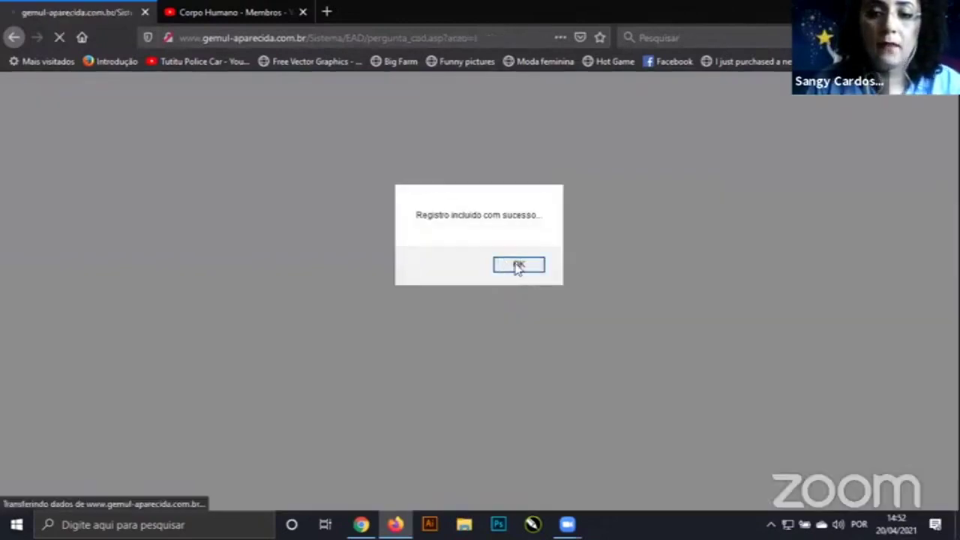
left_click(517, 265)
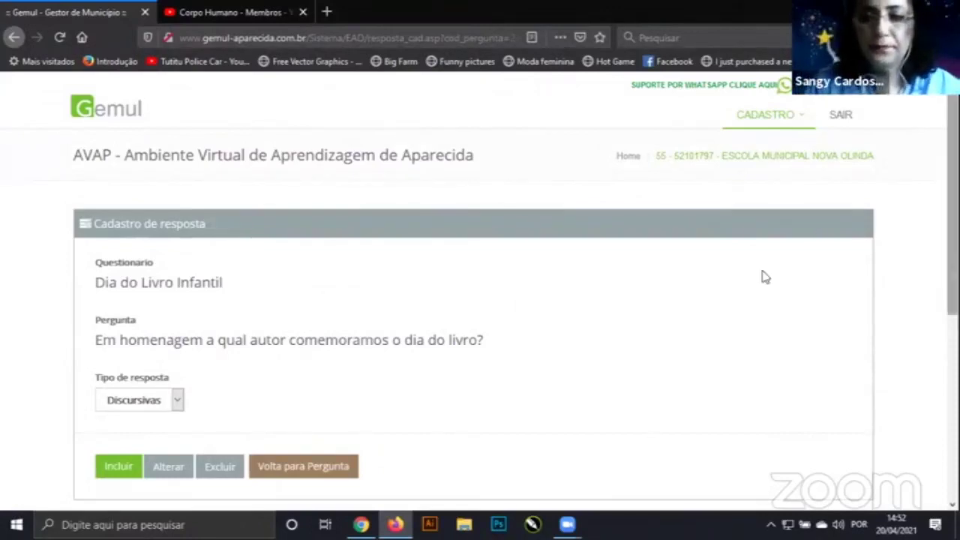
Register the answer for the question about the honoured author with the type Discursivas.
scroll(586, 317, "down", 1)
scroll(585, 317, "down", 1)
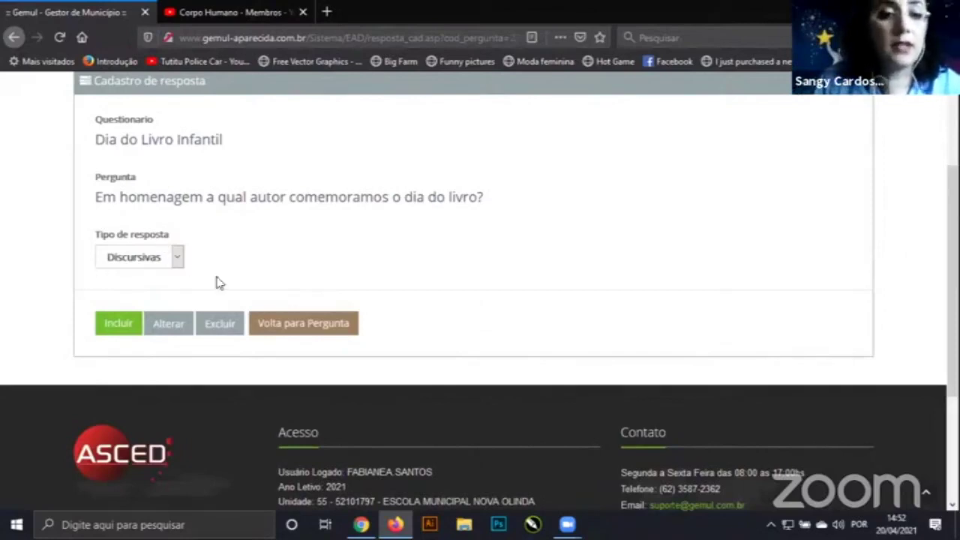
left_click(132, 324)
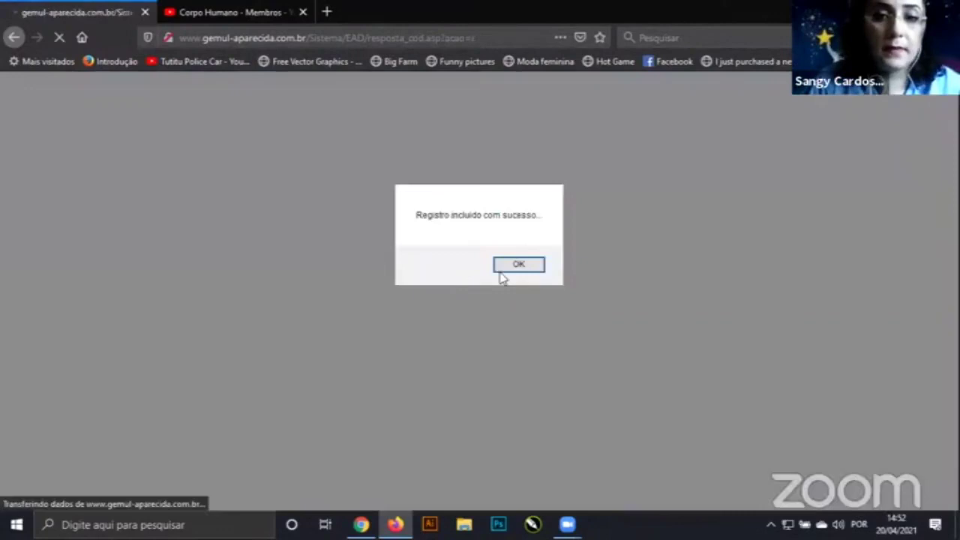
left_click(501, 273)
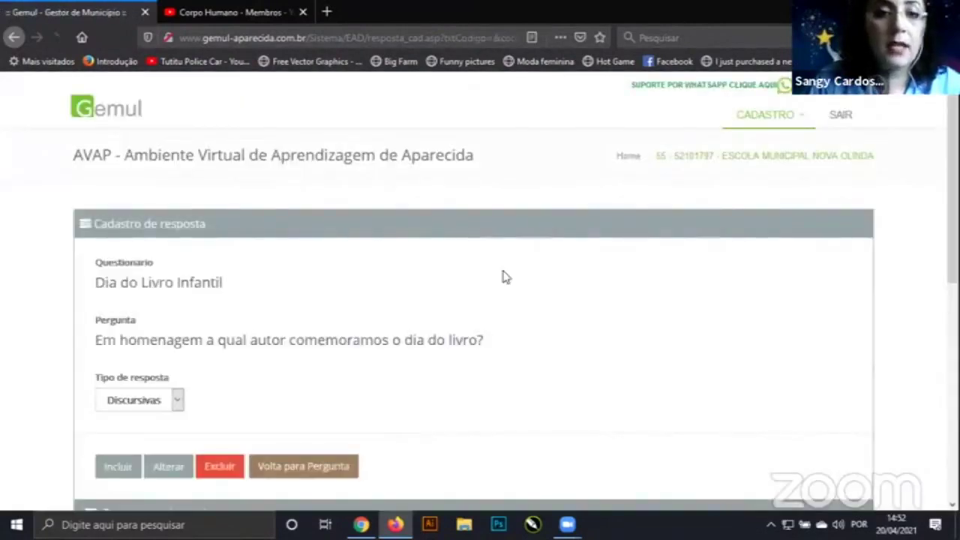
Check the discursive answer registered for the second question and return to the questionnaire's list of questions.
scroll(504, 276, "down", 4)
scroll(437, 270, "up", 1)
scroll(337, 327, "up", 1)
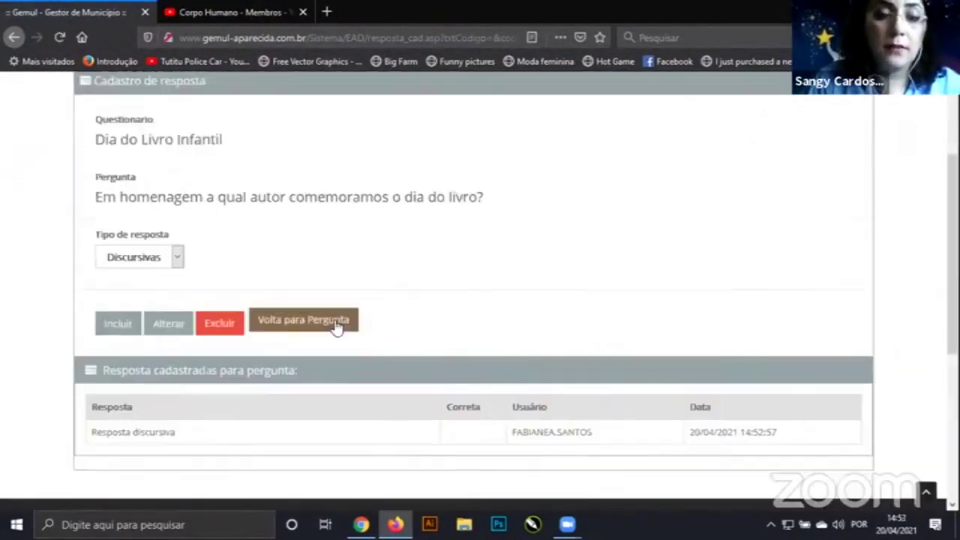
left_click(336, 327)
scroll(335, 326, "down", 2)
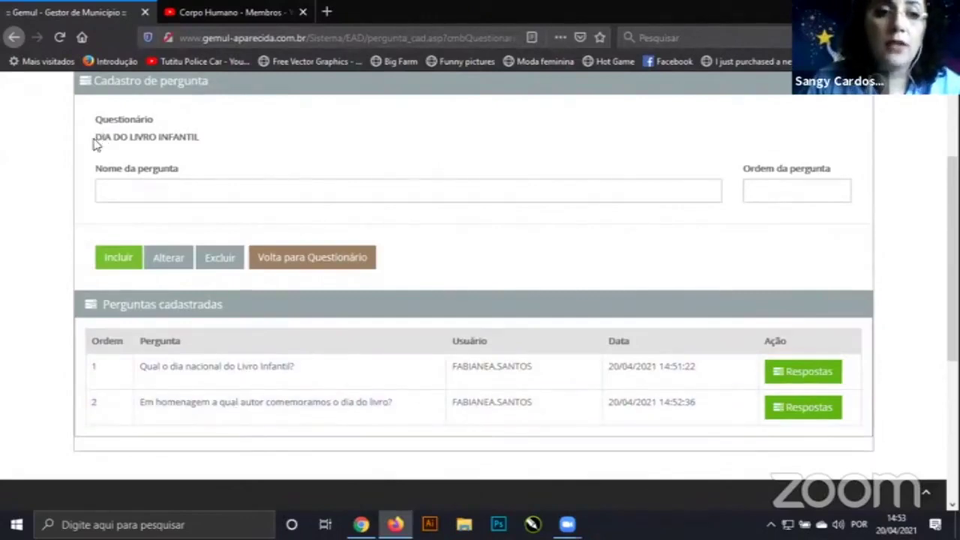
Open the answers of the question "Qual o dia nacional do Livro Infantil?" and review its registered options.
triple_click(198, 141)
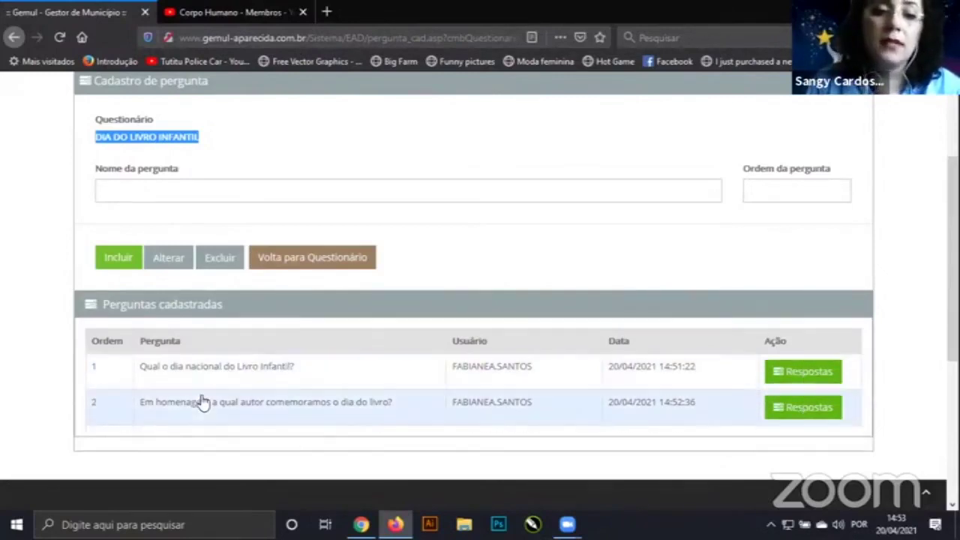
left_click(802, 379)
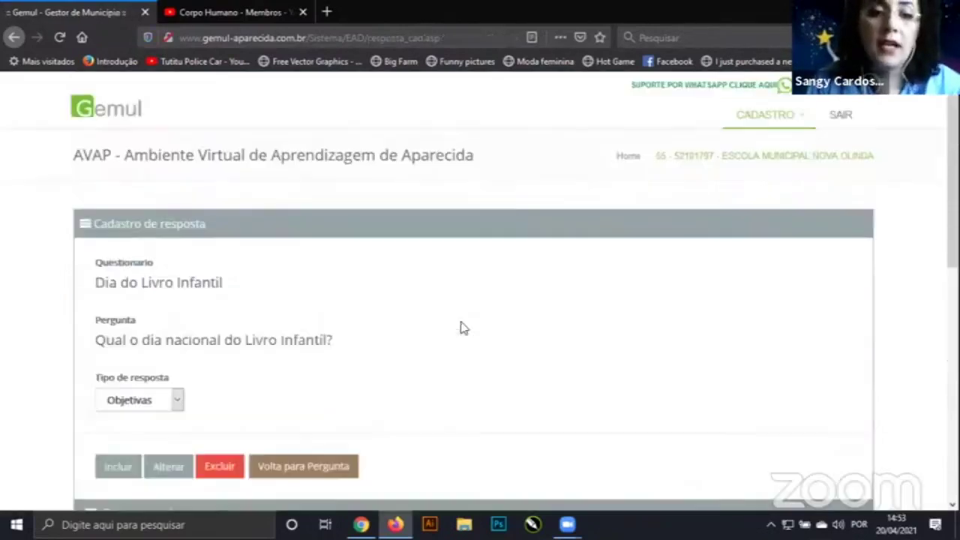
scroll(463, 328, "down", 3)
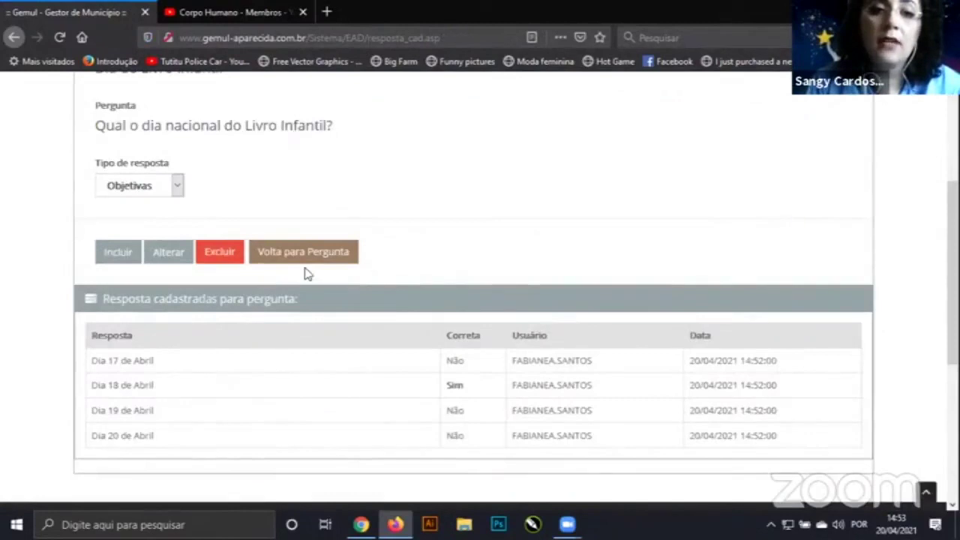
scroll(267, 285, "up", 2)
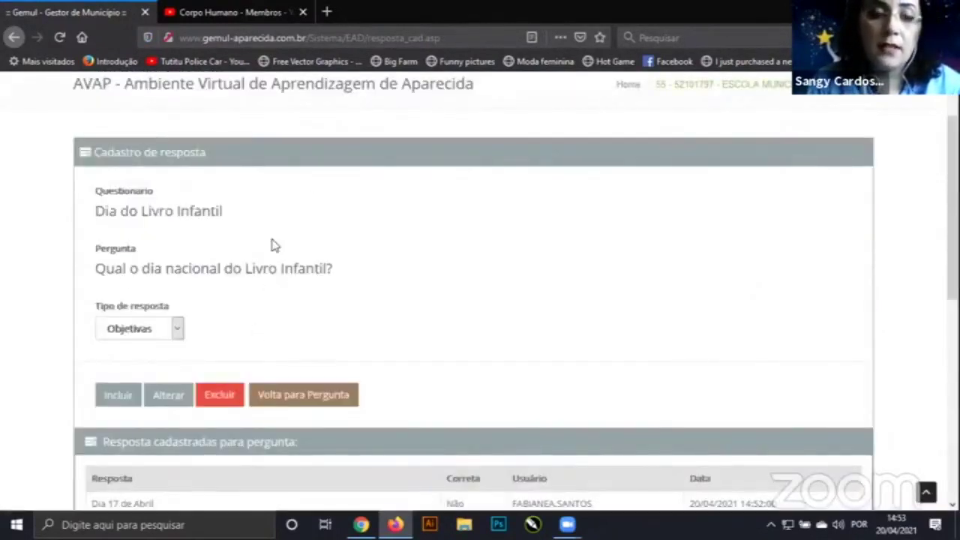
scroll(285, 239, "down", 1)
scroll(335, 257, "down", 1)
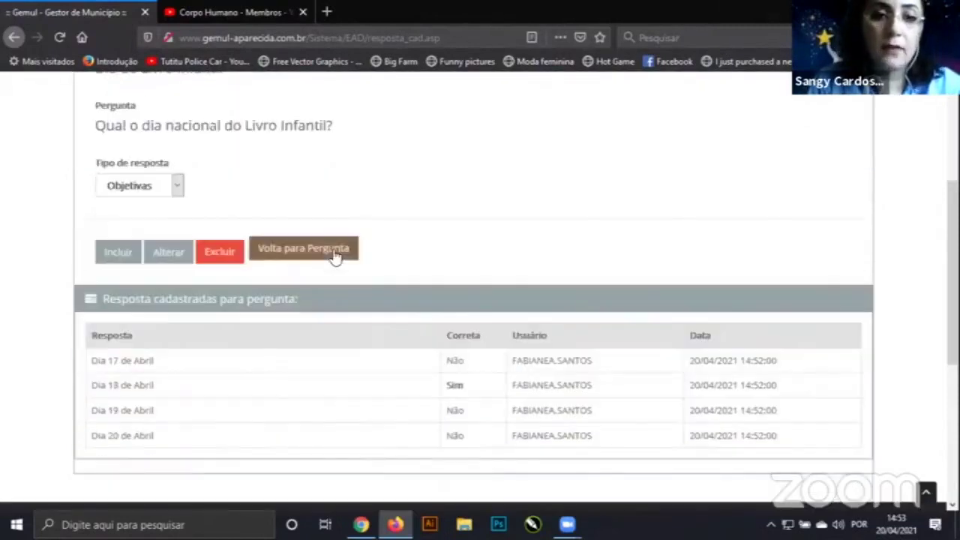
Go back through the question list to the questionnaire registration and check the entry in the registered questionnaires.
left_click(334, 257)
scroll(420, 274, "down", 4)
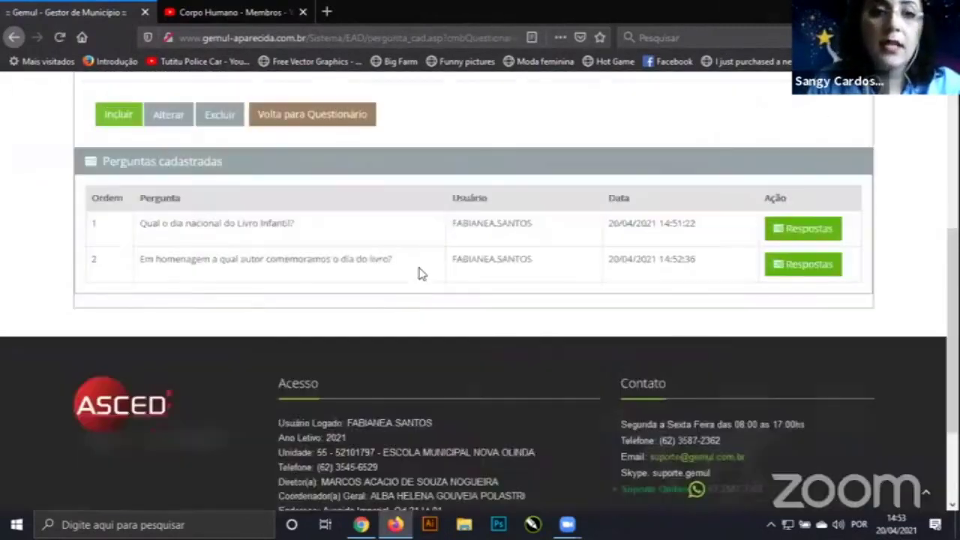
scroll(413, 292, "up", 1)
left_click(342, 192)
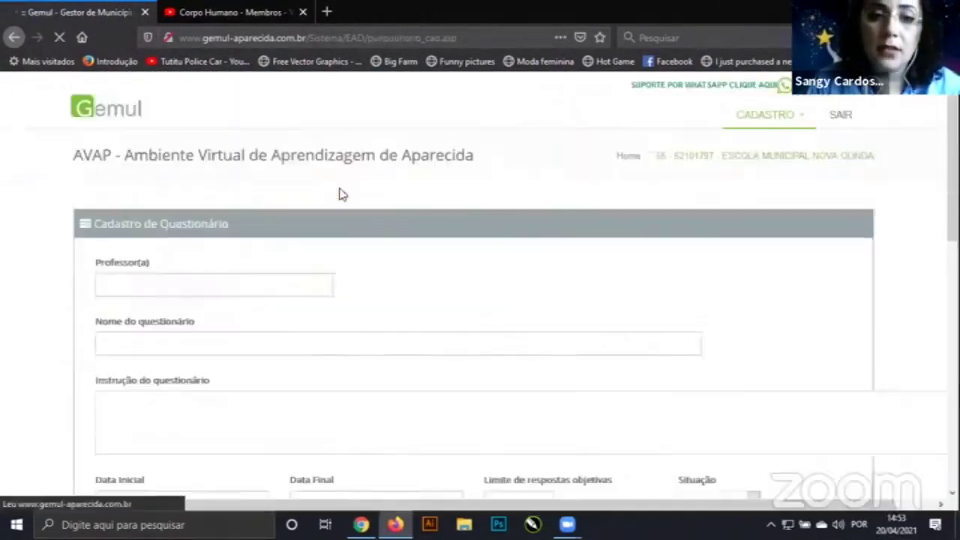
scroll(495, 323, "down", 5)
scroll(512, 326, "down", 1)
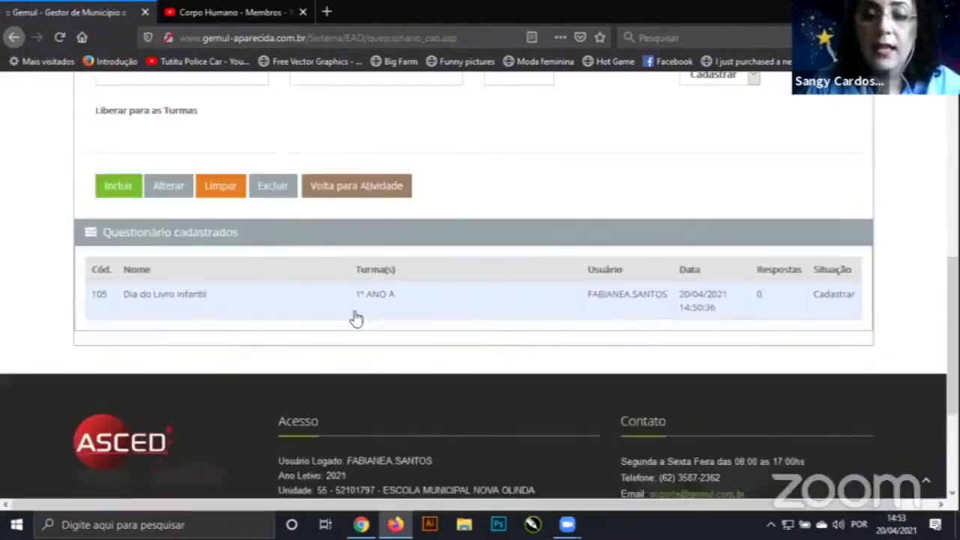
scroll(230, 314, "up", 5)
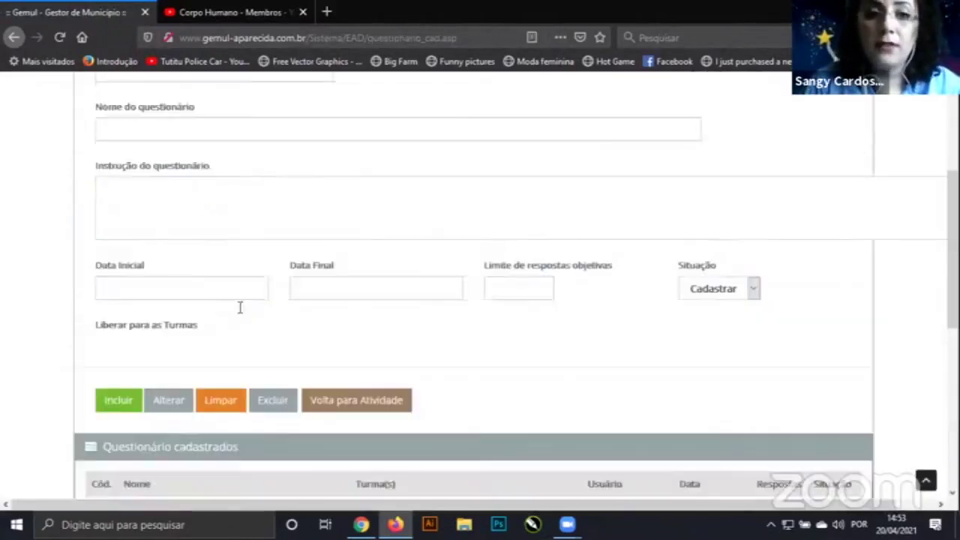
scroll(274, 226, "down", 4)
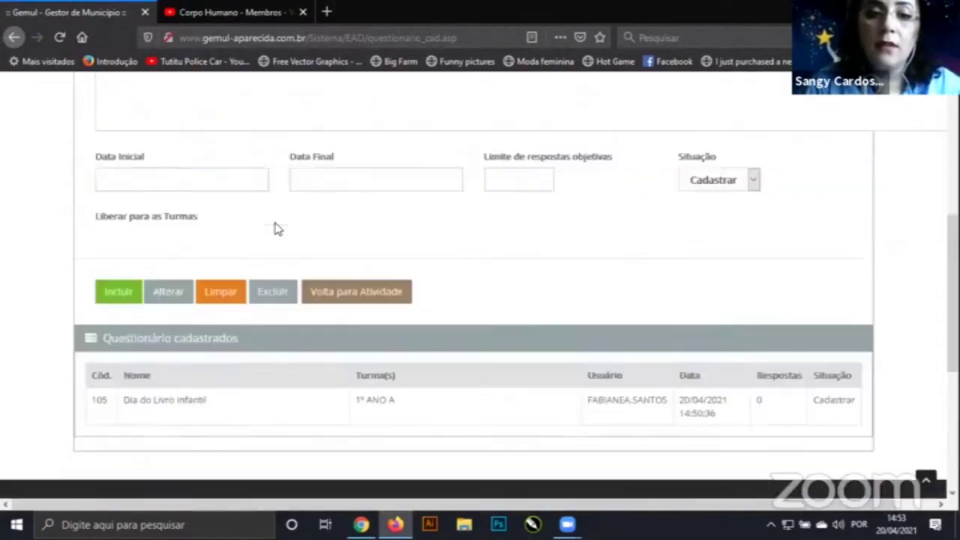
scroll(449, 297, "down", 2)
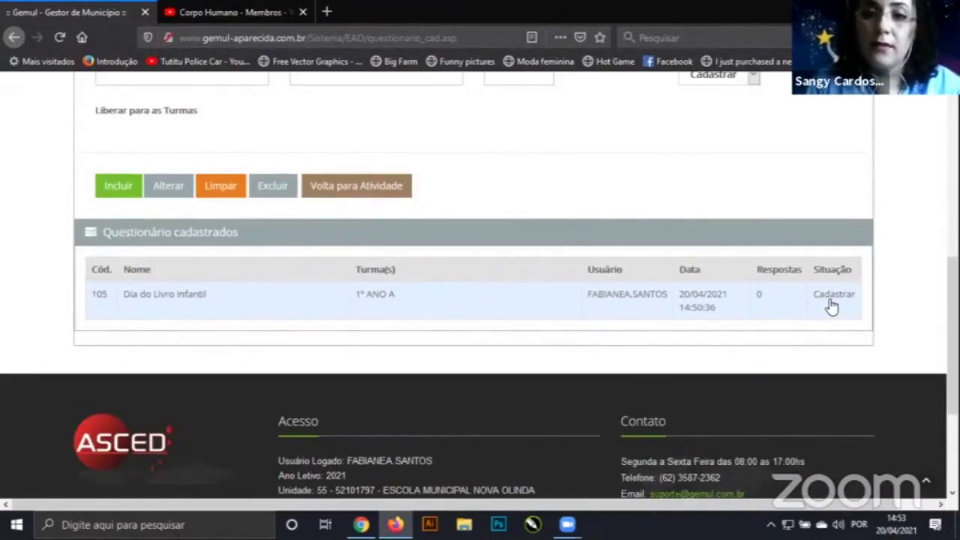
Open the registered "Dia do Livro Infantil" questionnaire and choose Publicar as its situation.
left_click(171, 300)
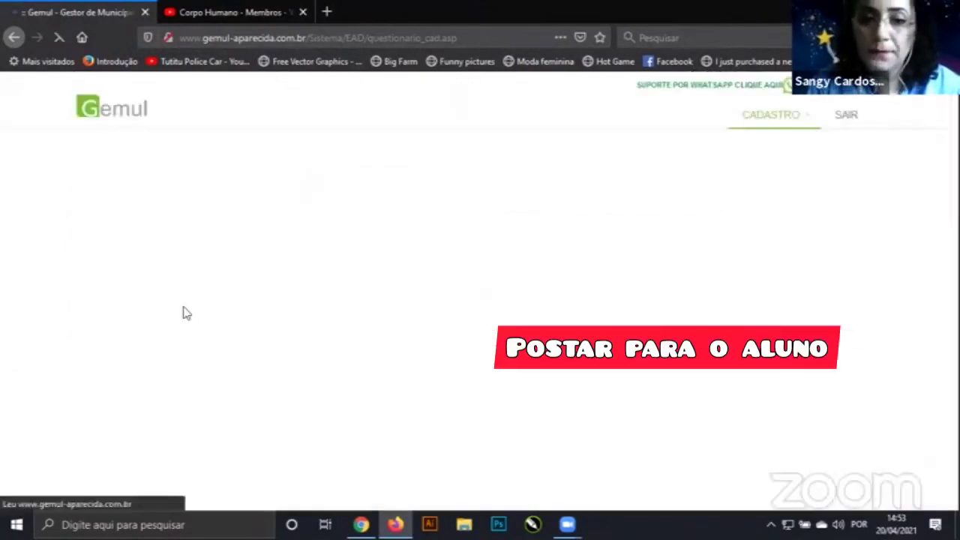
scroll(254, 328, "down", 3)
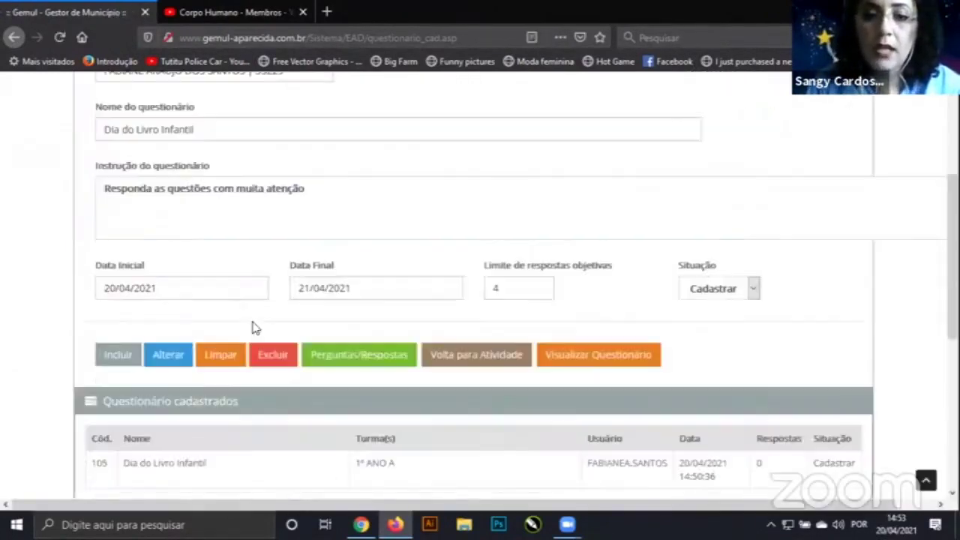
left_click(753, 290)
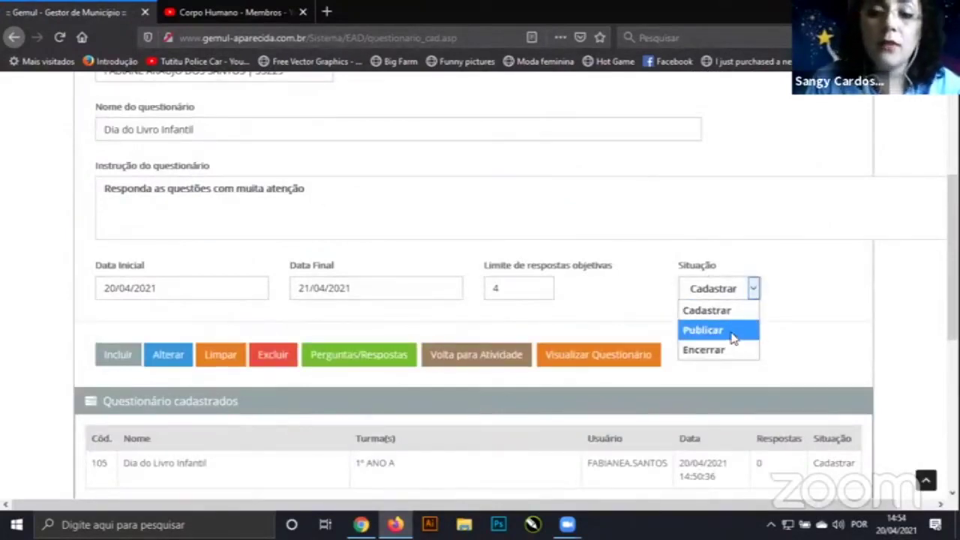
left_click(731, 334)
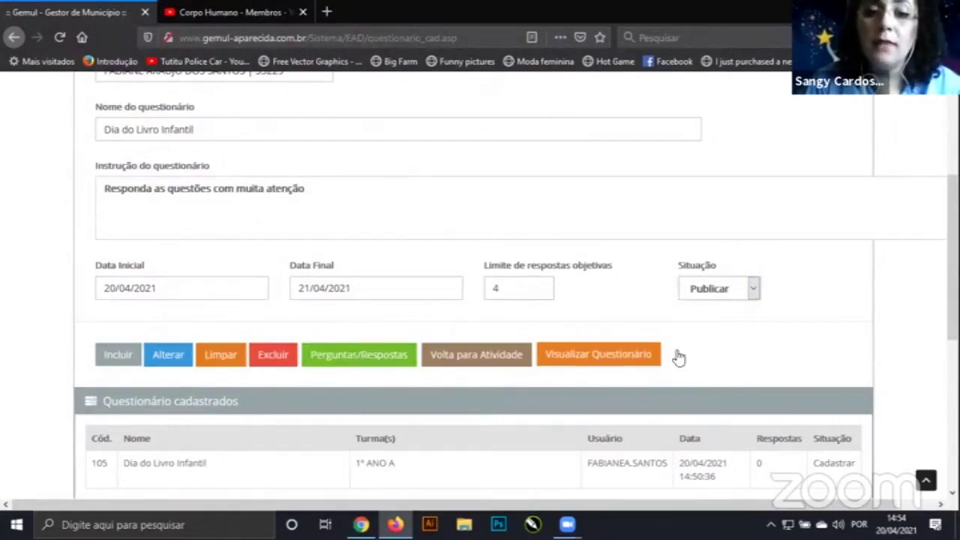
Preview the questionnaire, read through its objective and discursive questions, and return to the questionnaire registration.
left_click(381, 364)
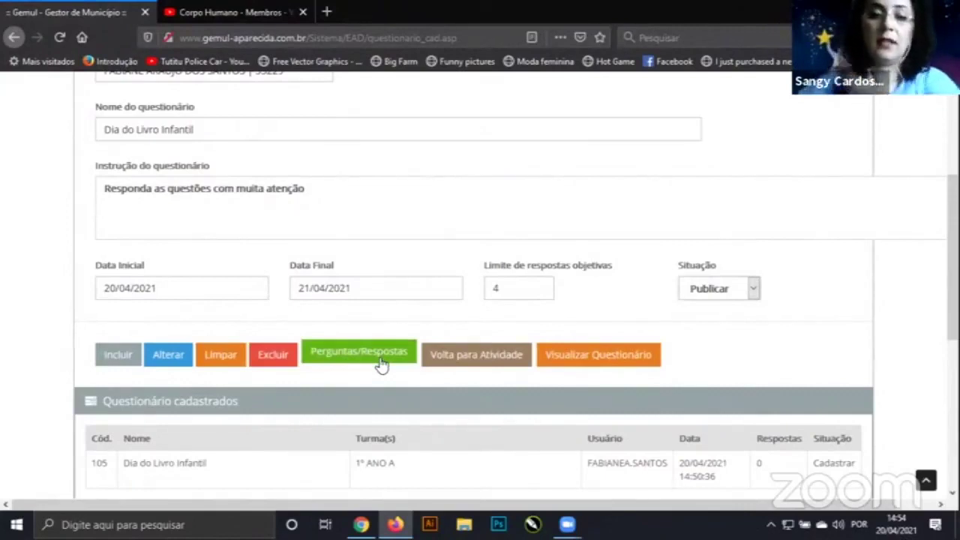
left_click(611, 361)
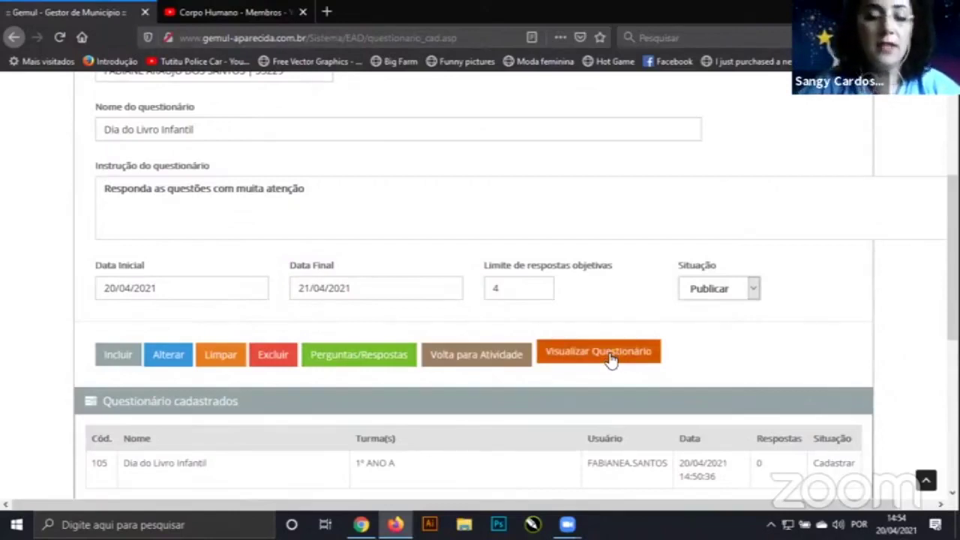
left_click(611, 360)
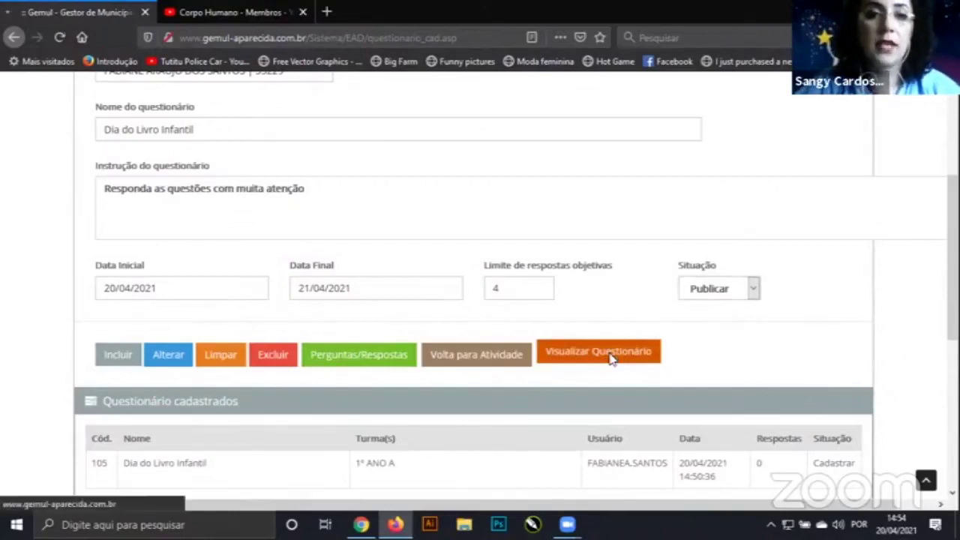
scroll(611, 360, "down", 3)
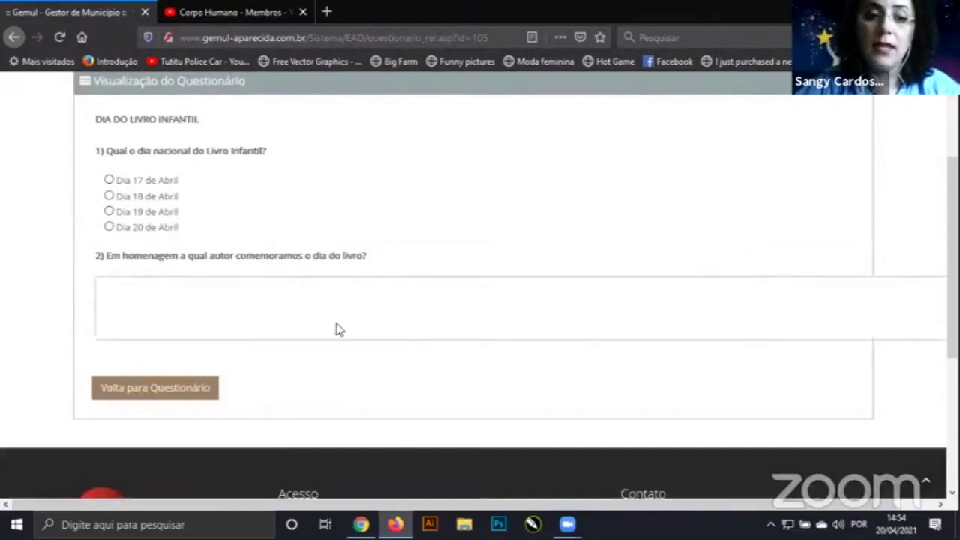
scroll(485, 272, "up", 3)
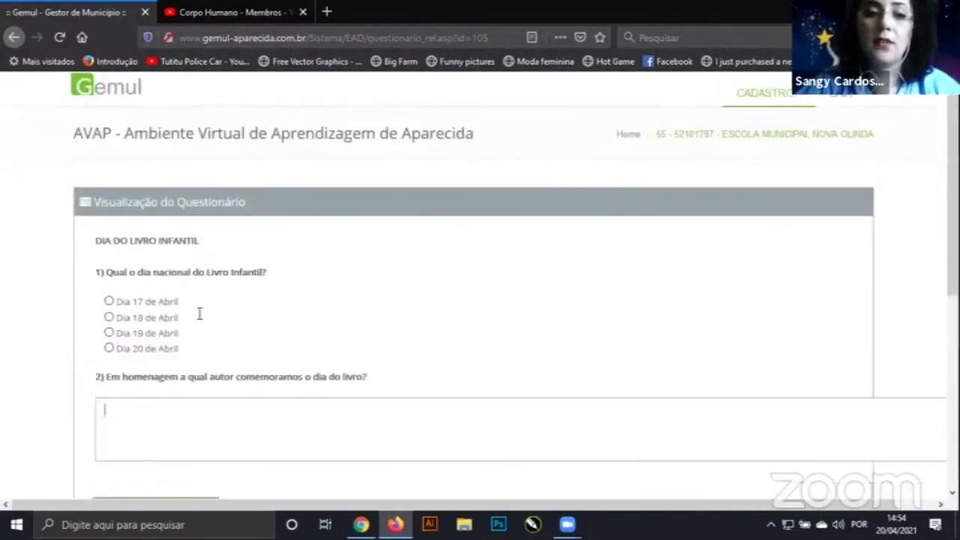
scroll(320, 246, "down", 3)
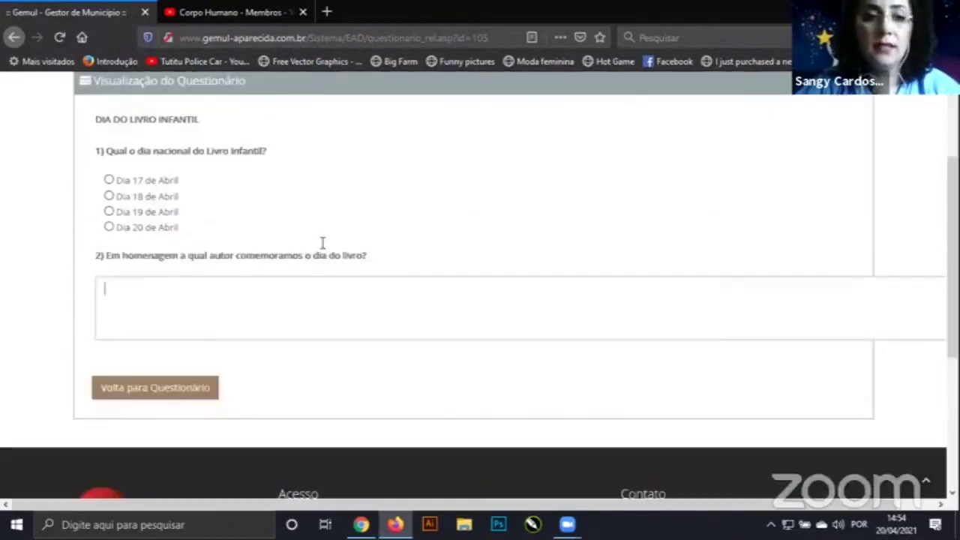
left_click(197, 385)
Set the questionnaire's situation to Publicar and save the change to its record.
scroll(592, 328, "down", 5)
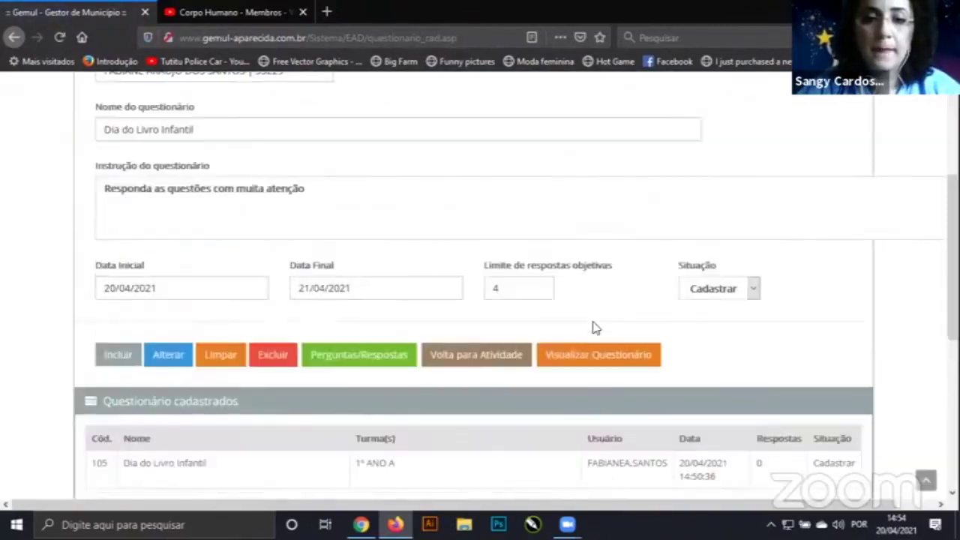
scroll(593, 328, "down", 2)
left_click(733, 217)
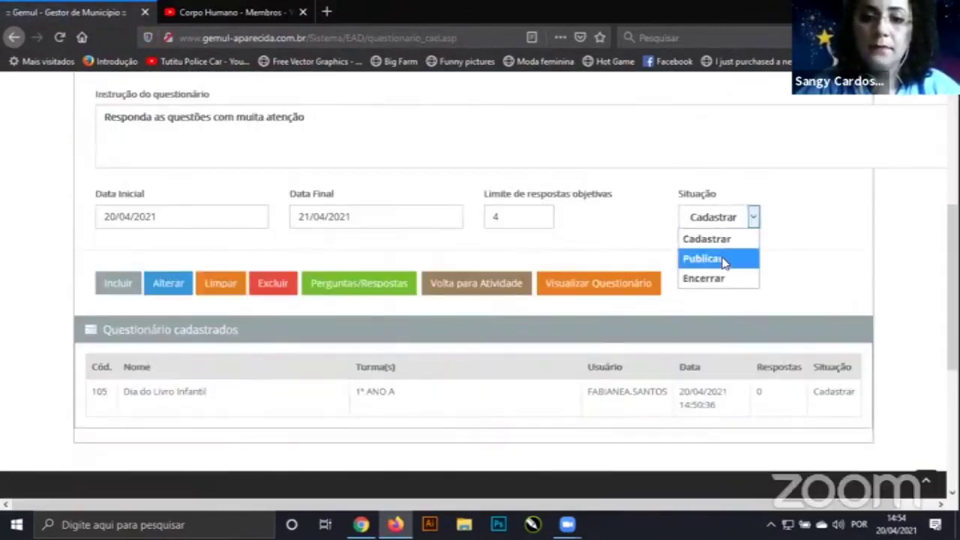
key("Return")
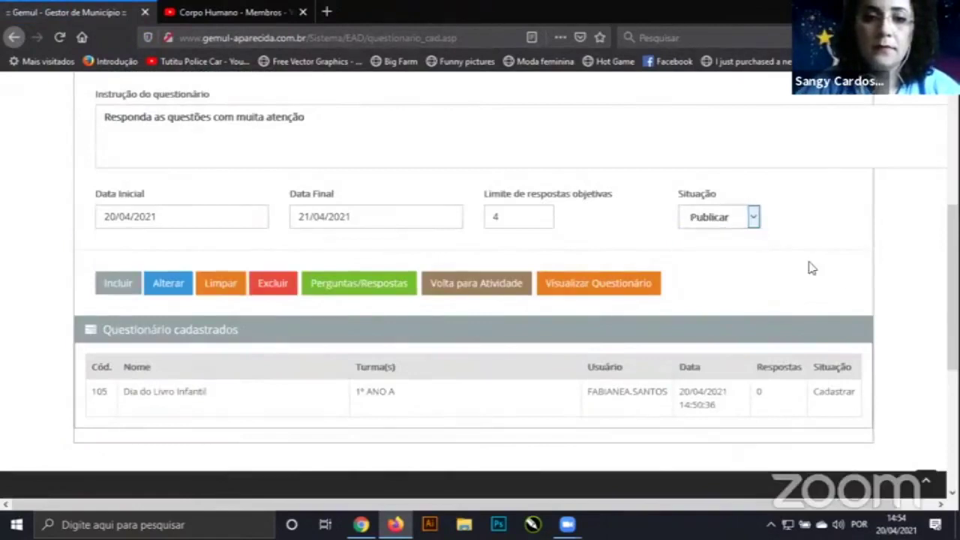
left_click(169, 286)
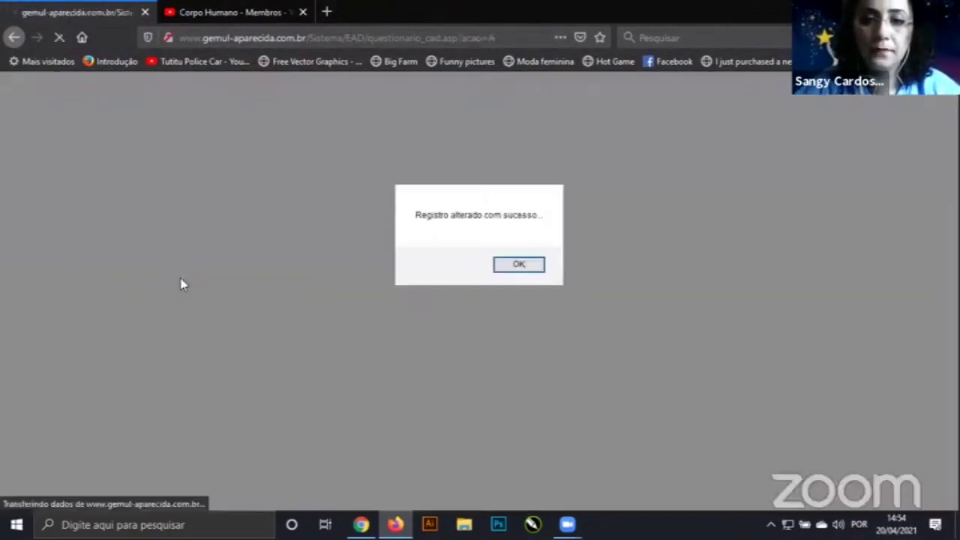
left_click(519, 266)
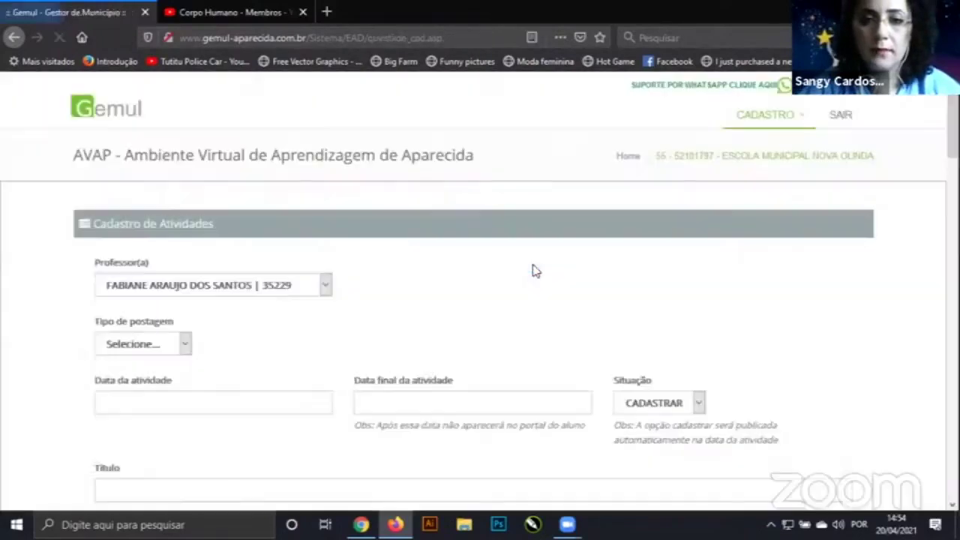
Find the "Dia do Livro Infantil" questionnaire in the activities list and check its situation.
scroll(540, 285, "down", 5)
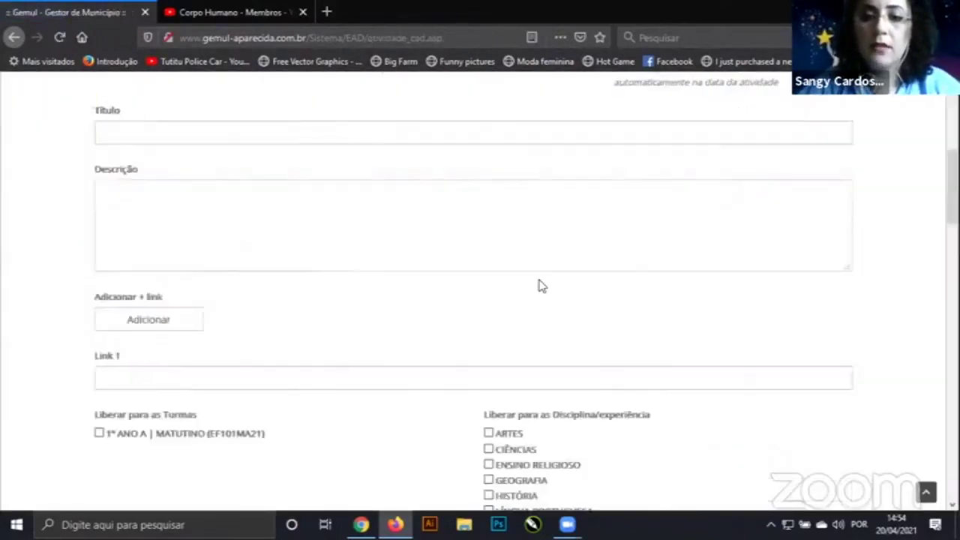
scroll(541, 286, "down", 5)
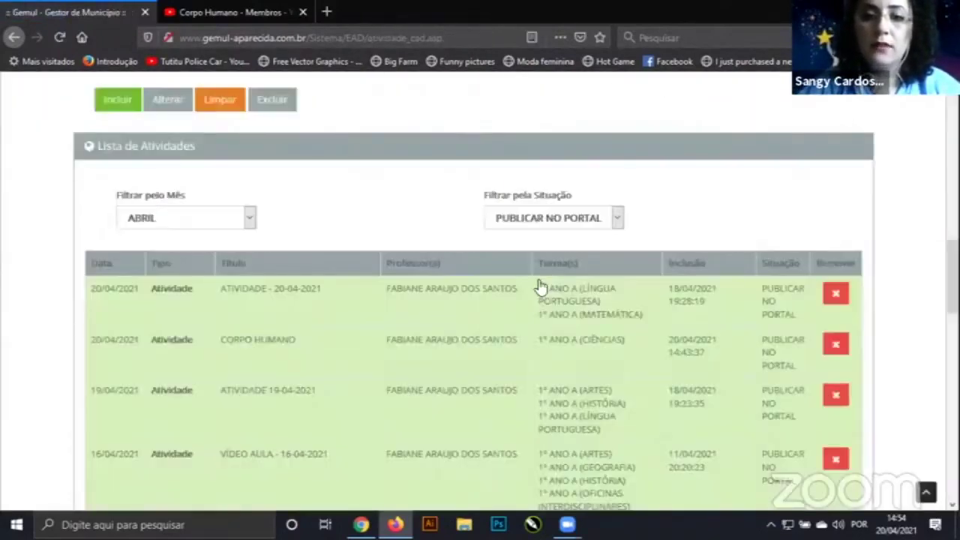
scroll(540, 286, "down", 5)
scroll(165, 228, "down", 5)
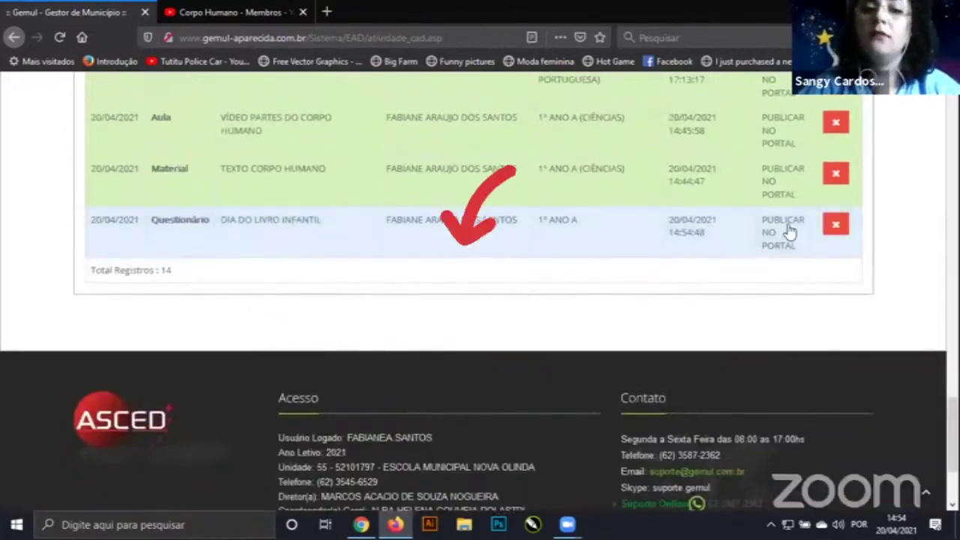
Look at the available posting types in the activity registration form, leaving the type unselected.
scroll(386, 298, "up", 10)
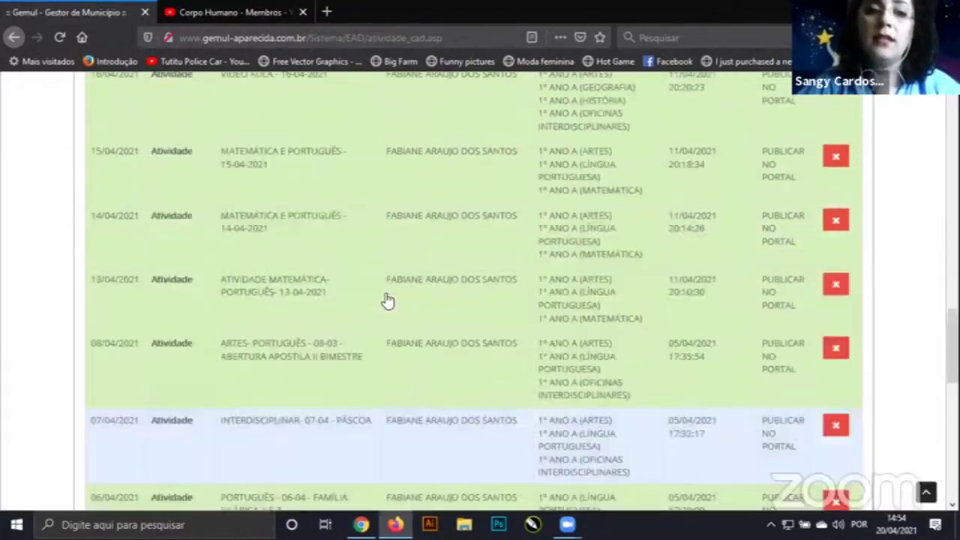
scroll(176, 253, "up", 5)
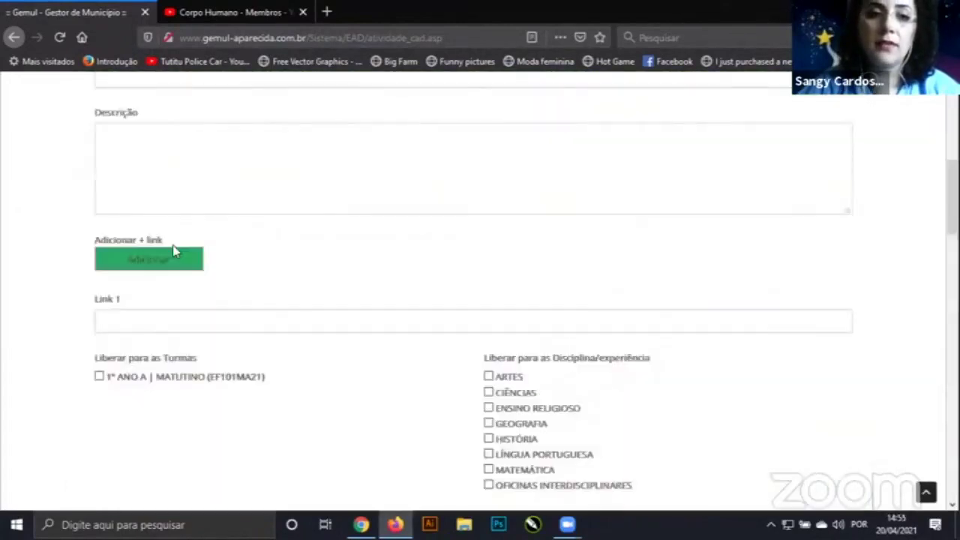
scroll(180, 278, "up", 5)
left_click(161, 288)
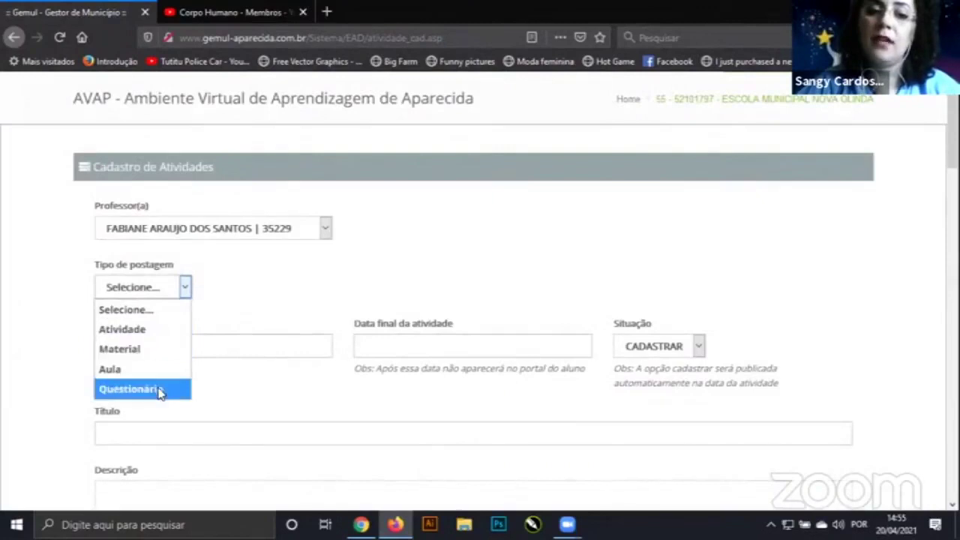
left_click(508, 278)
Review the types and titles of the April postings in the list of activities published on the portal.
scroll(509, 278, "down", 5)
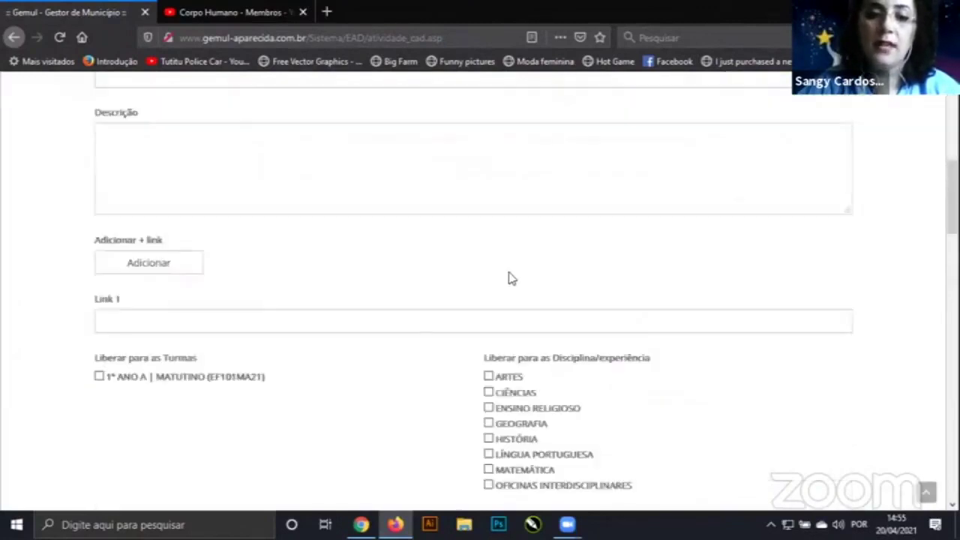
scroll(288, 332, "down", 10)
scroll(289, 333, "down", 5)
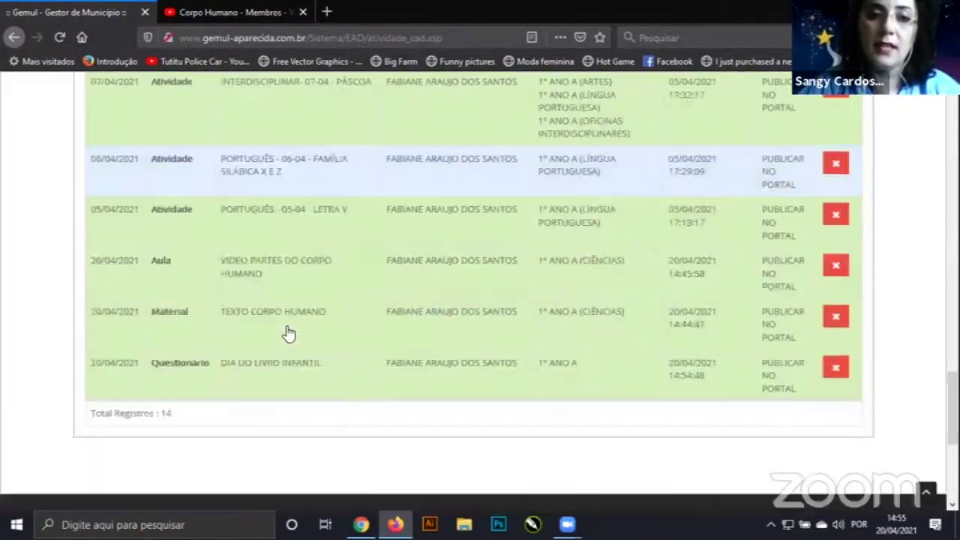
scroll(289, 333, "up", 10)
scroll(287, 332, "up", 2)
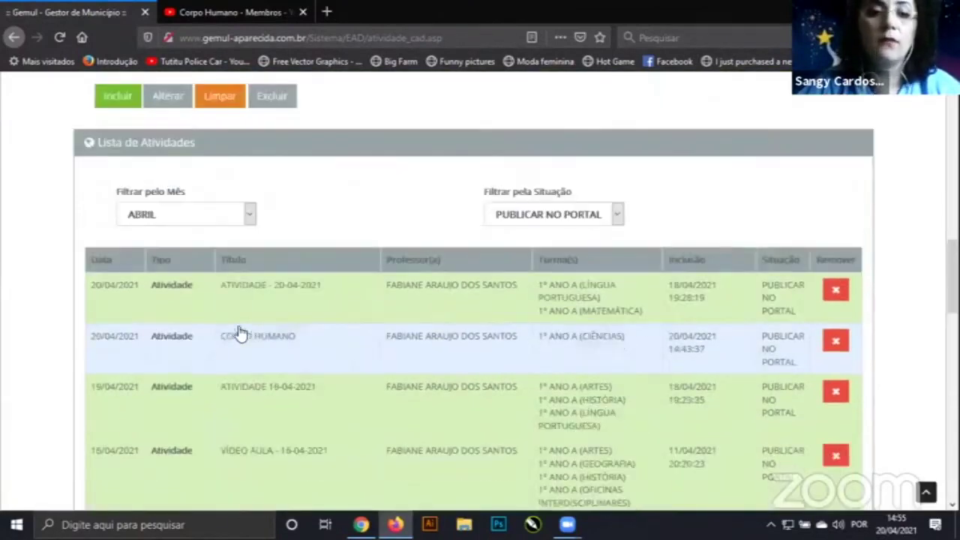
scroll(187, 398, "down", 1)
scroll(187, 405, "down", 3)
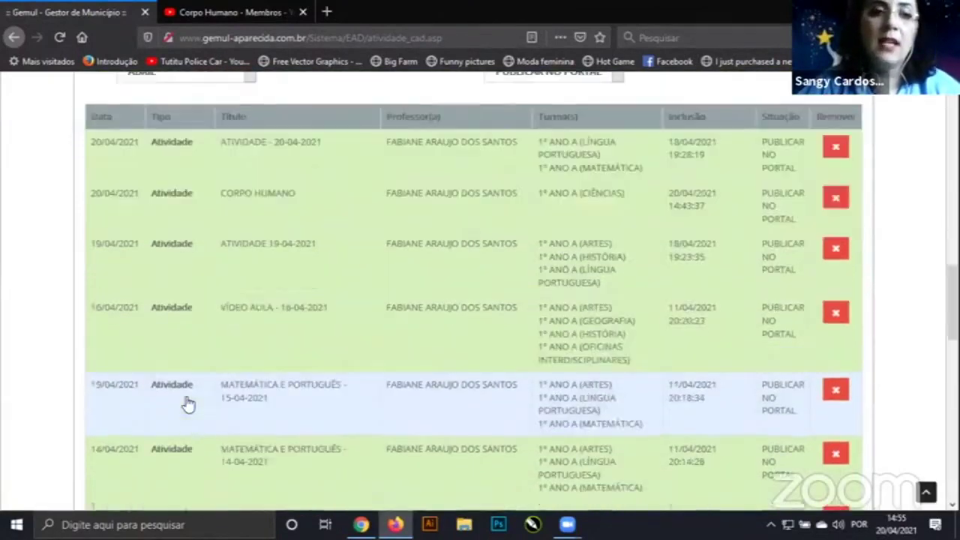